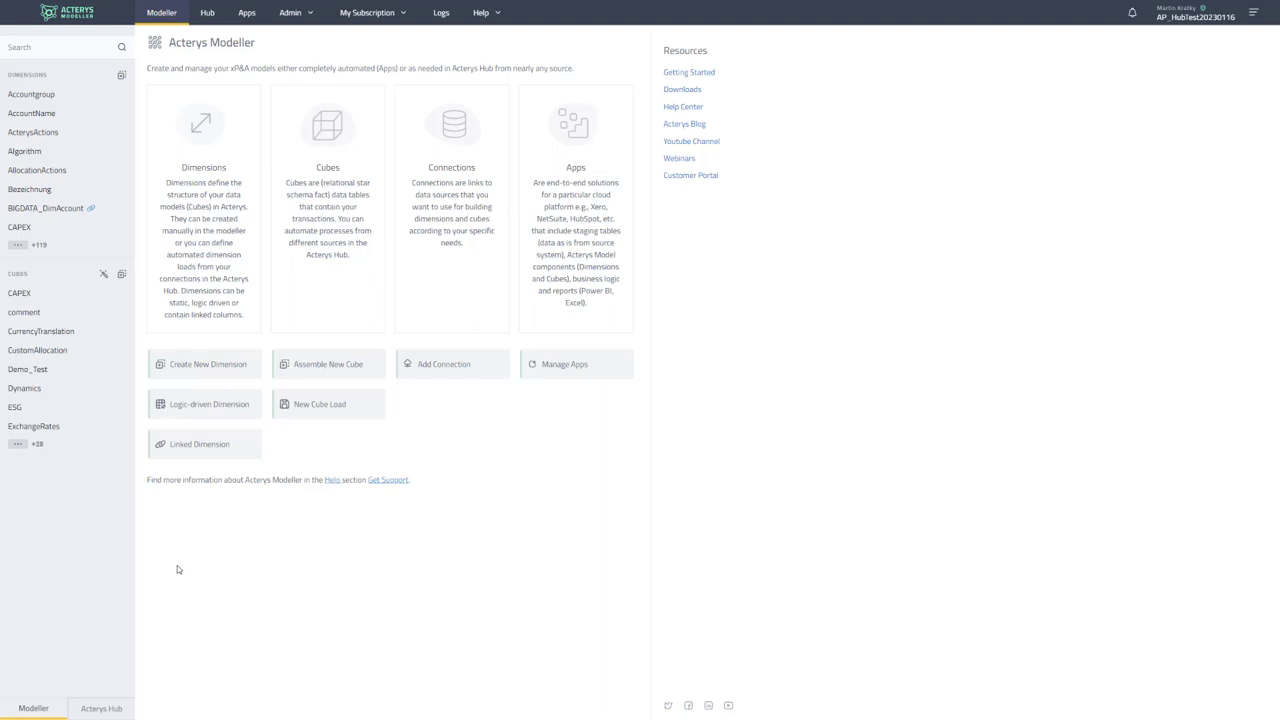
- Open the Model Connectors page listing Xero, QuickBooks, Oracle NetSuite and Deputy connectors
left_click(248, 14)
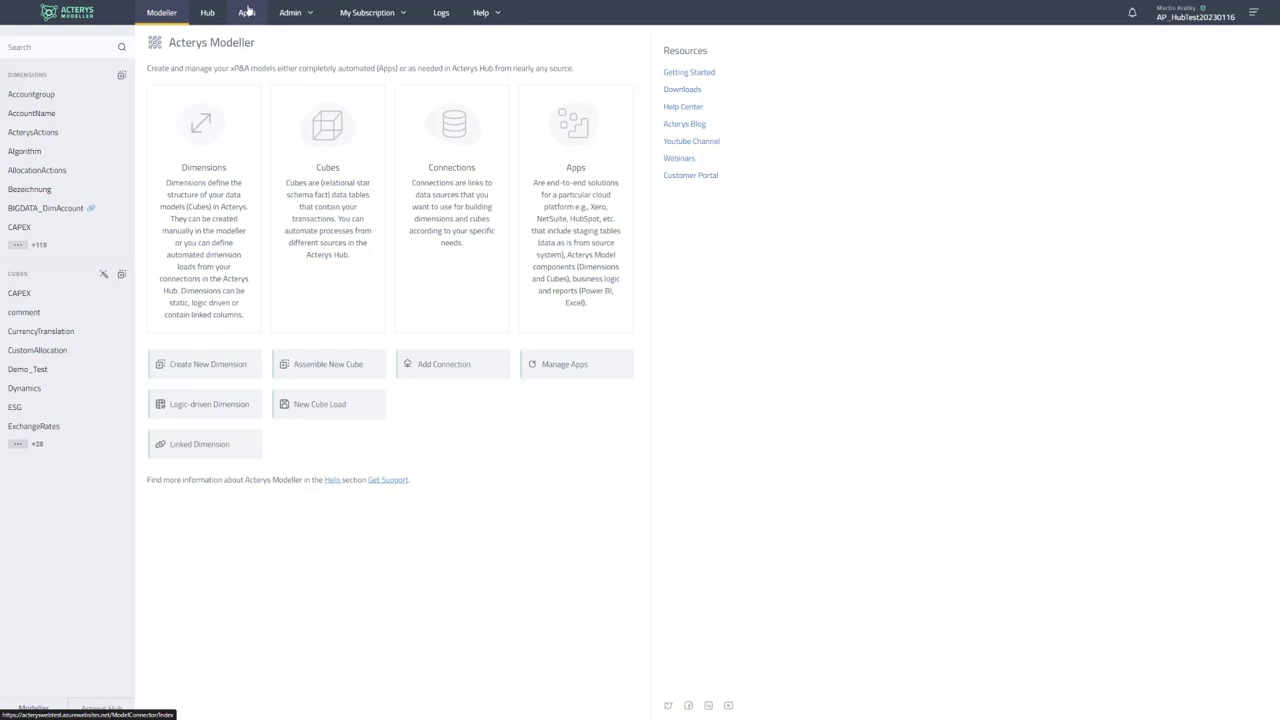
left_click(247, 12)
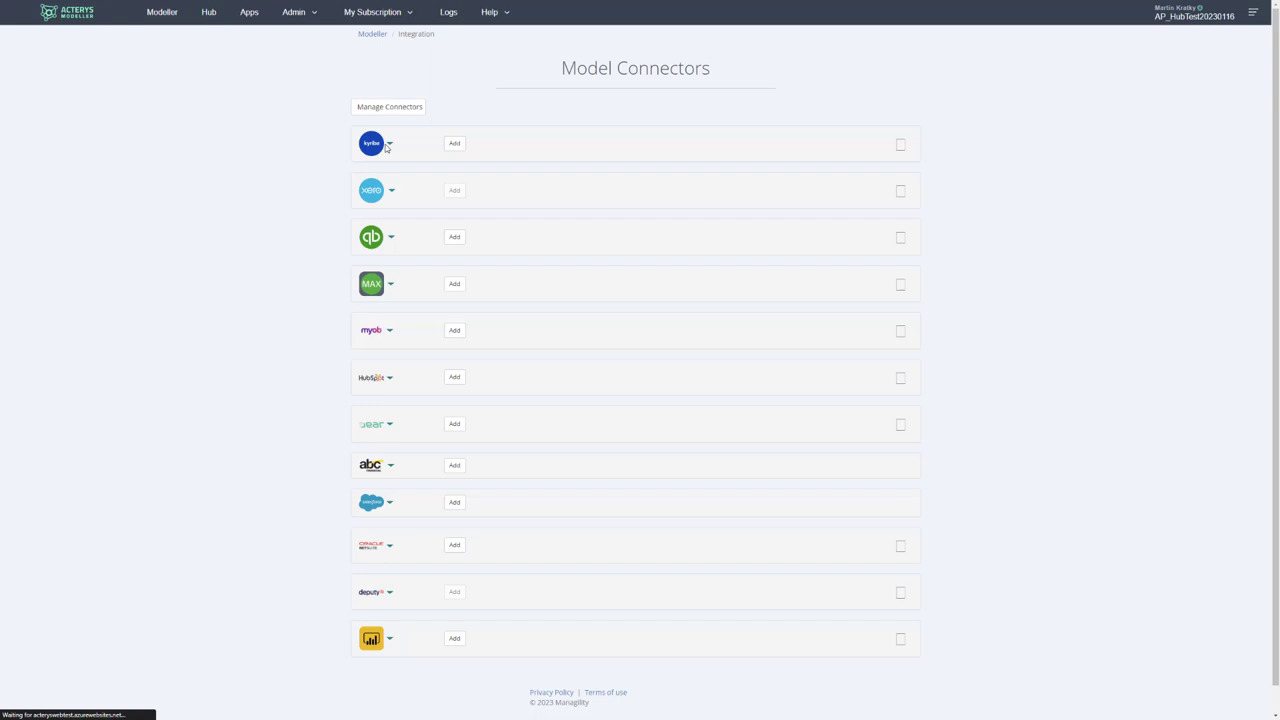
- Return to the Modeller home page with its dimensions and cubes lists
left_click(163, 12)
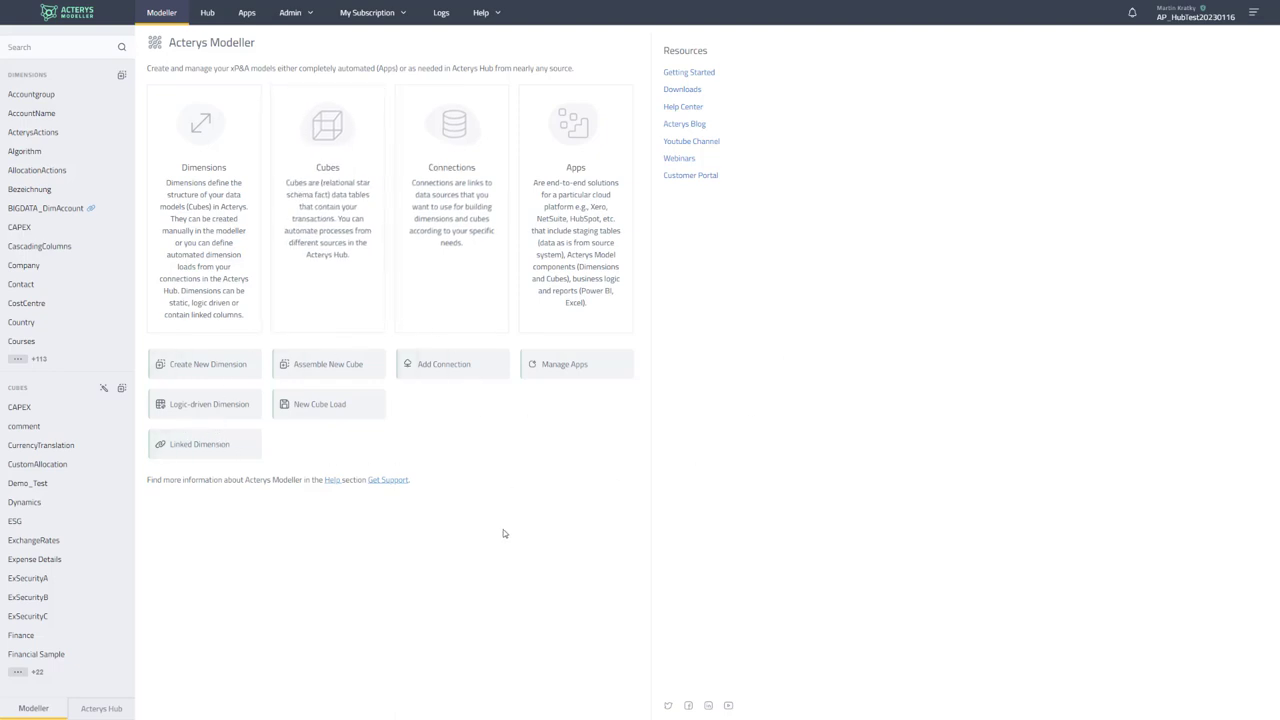
left_click(230, 415)
- Search the lists for 'dimac' and open DimAccount to preview its 102 account rows
left_click(47, 48)
type("dimac")
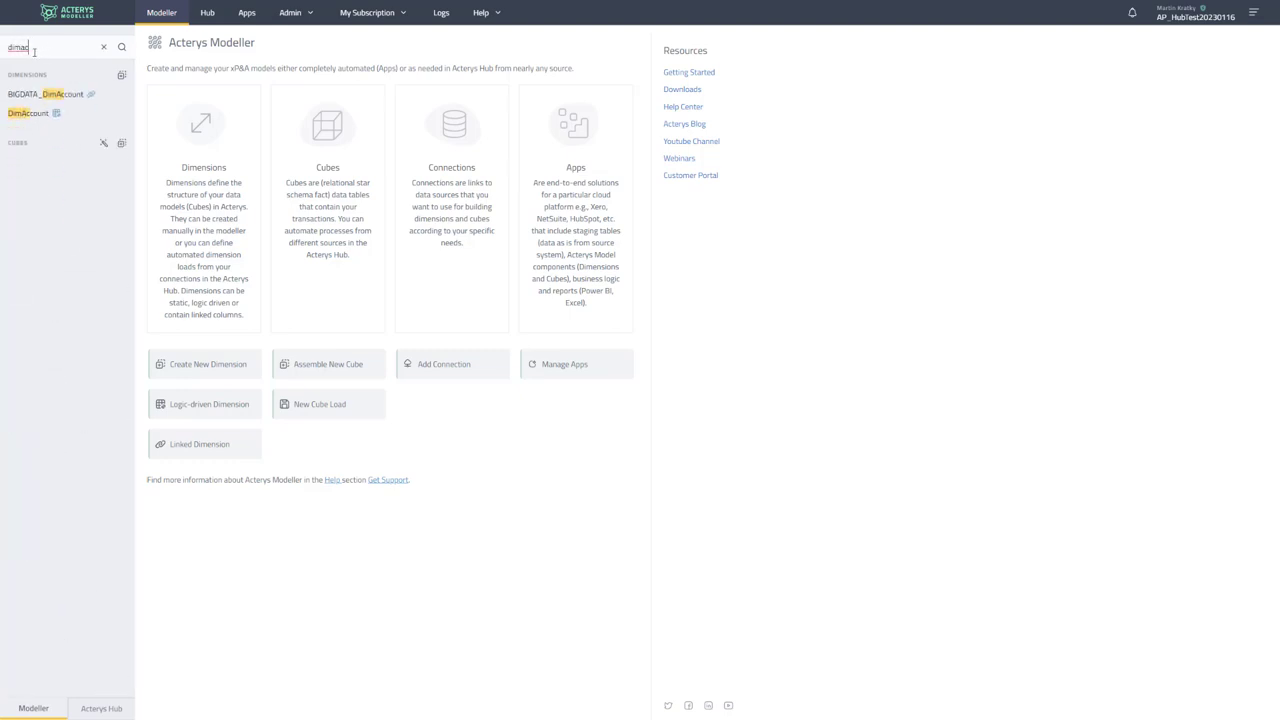
left_click(22, 114)
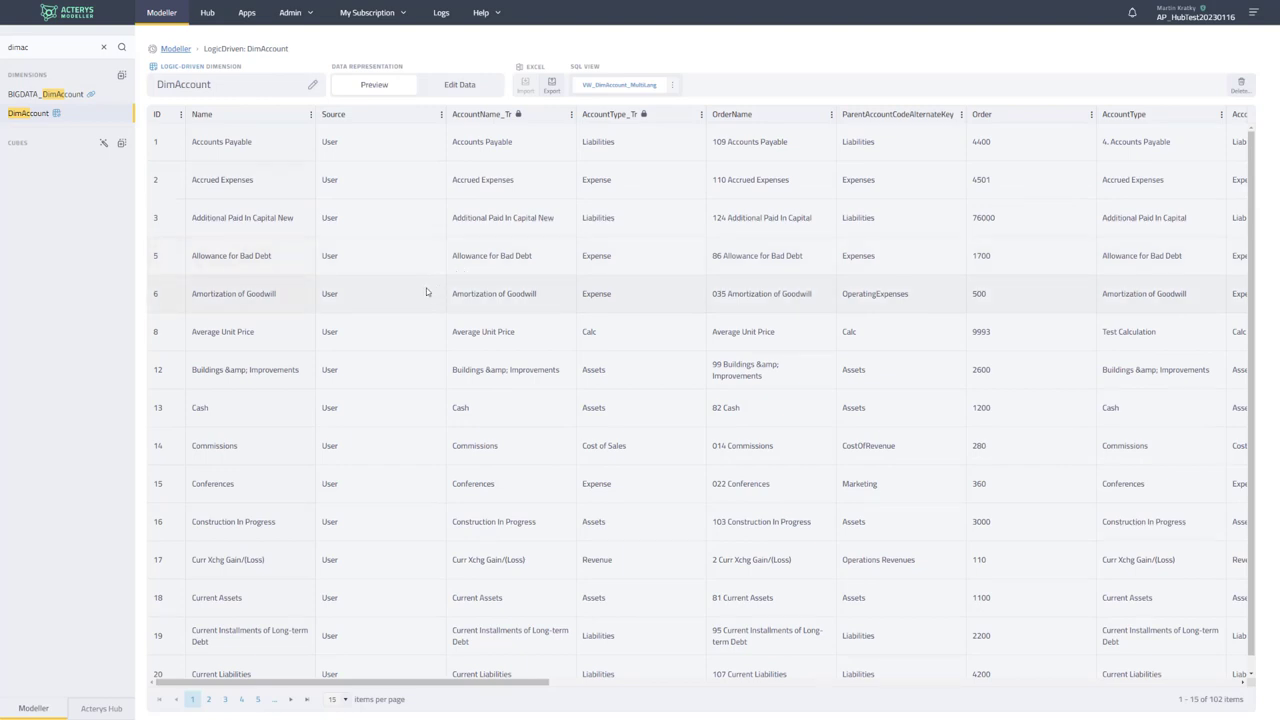
- Put DimAccount's data into edit mode and work through row 2's editable cells
left_click(463, 86)
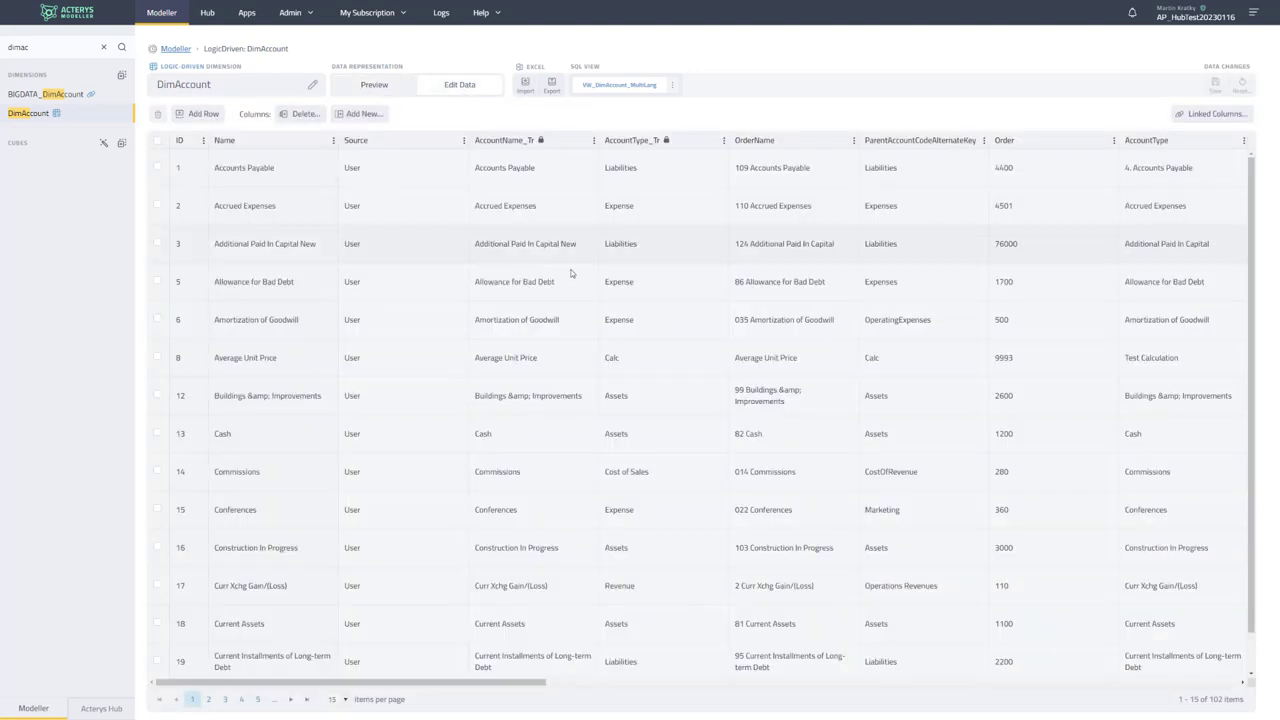
left_click(829, 206)
left_click(906, 209)
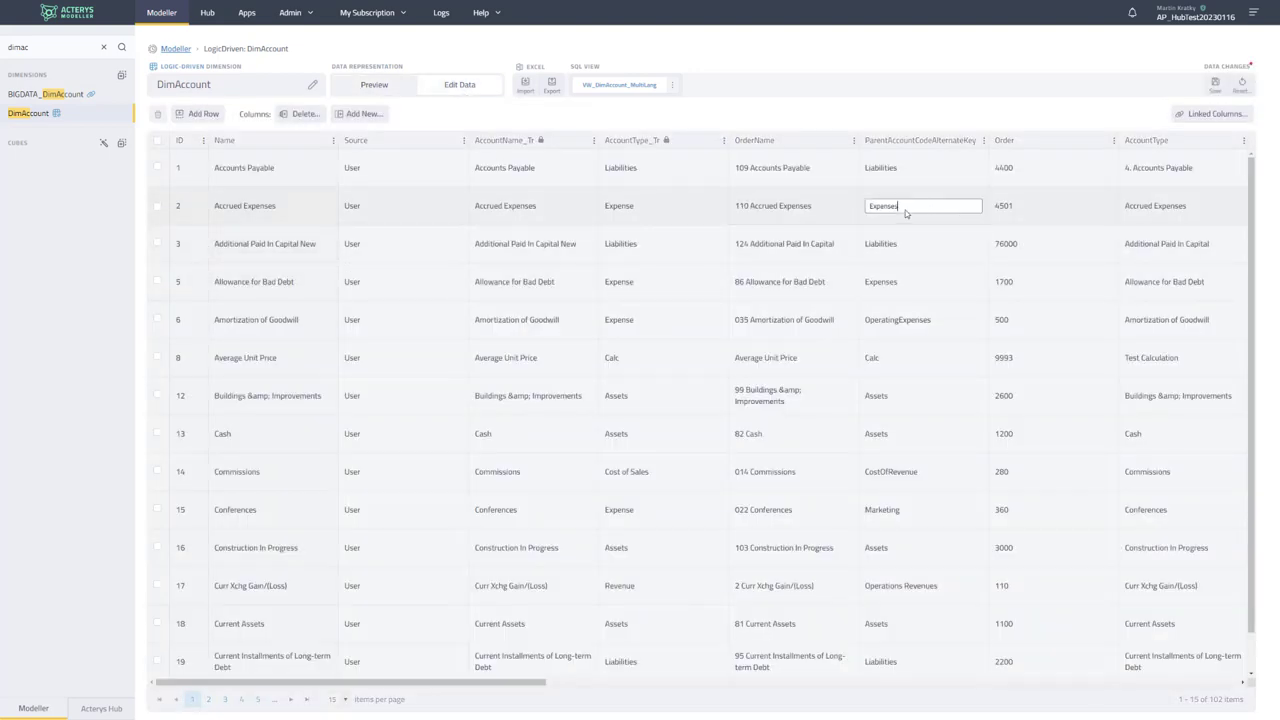
left_click(1014, 216)
left_click(1130, 216)
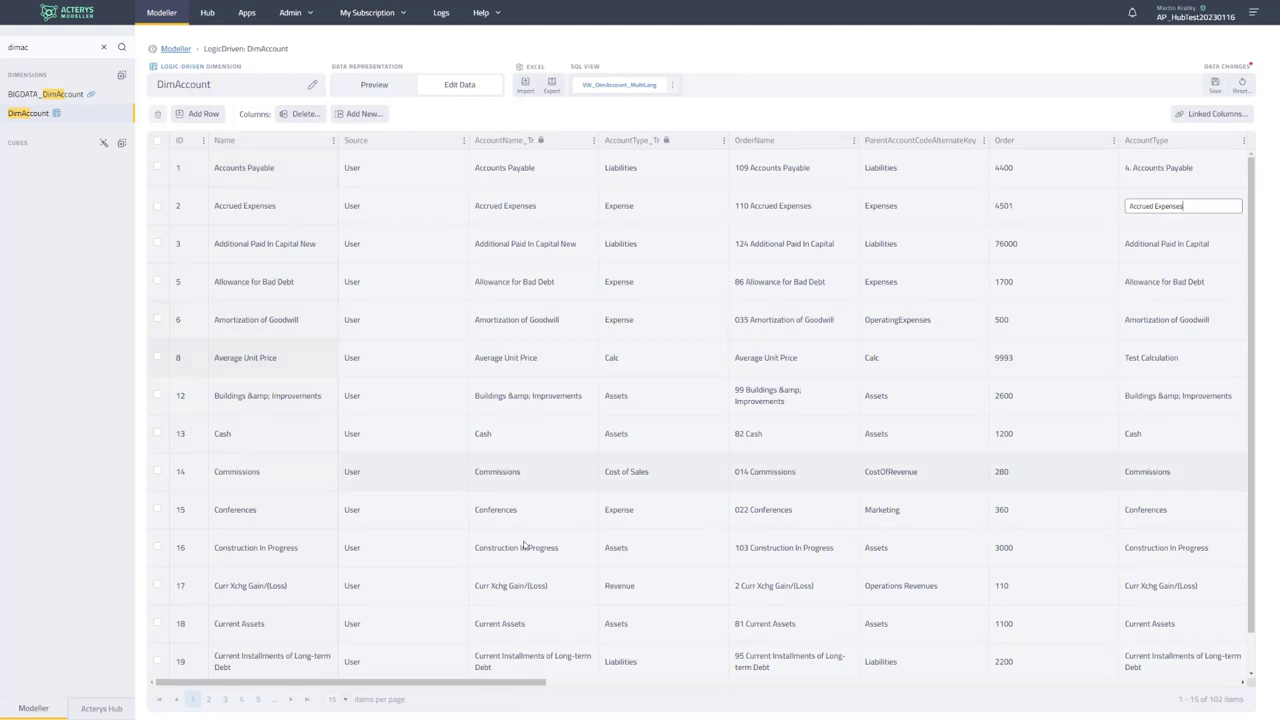
left_click_drag(502, 688, 600, 686)
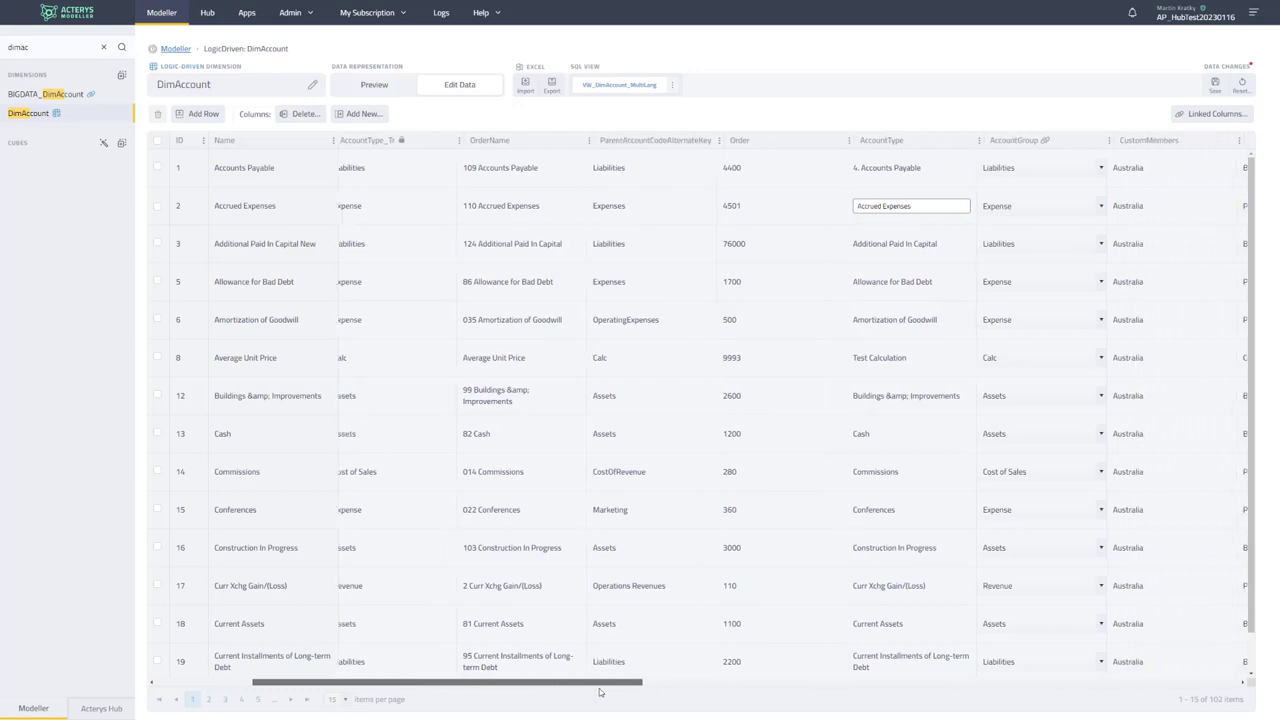
- Check row 1's AccountGroup choices, then clear the 'dimac' search so all dimensions list
left_click(1090, 168)
left_click(1056, 113)
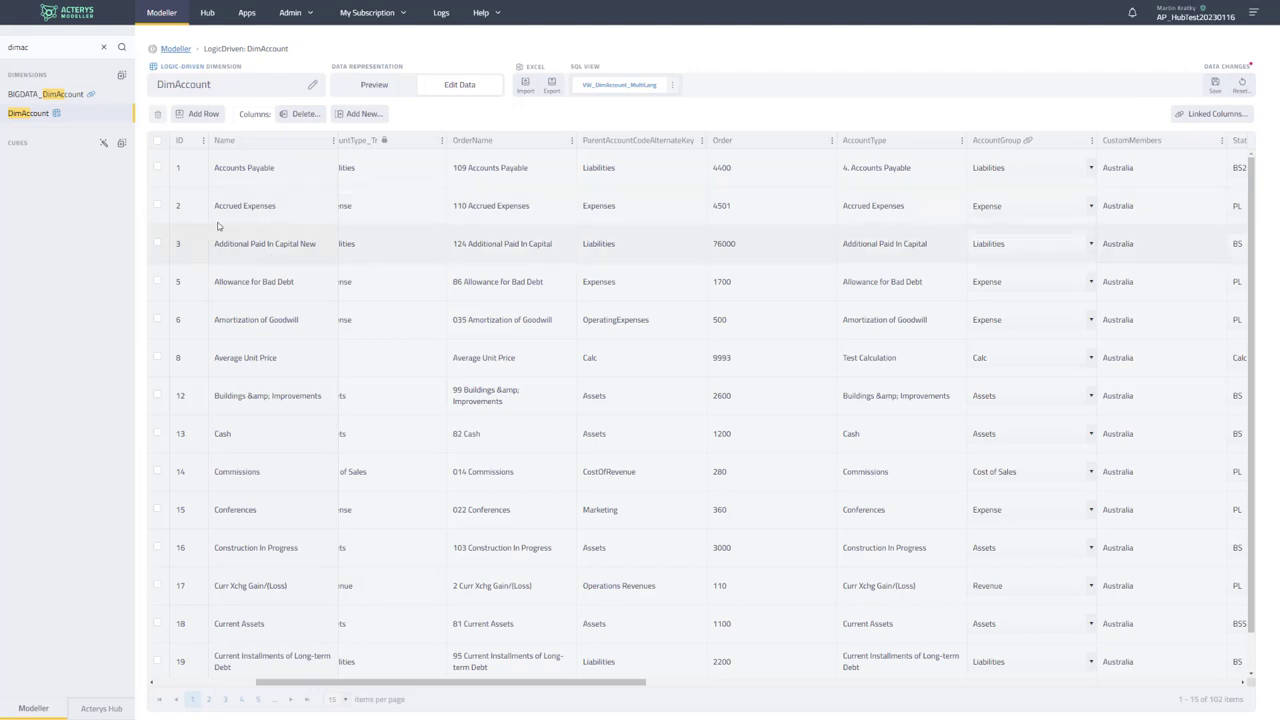
left_click(104, 48)
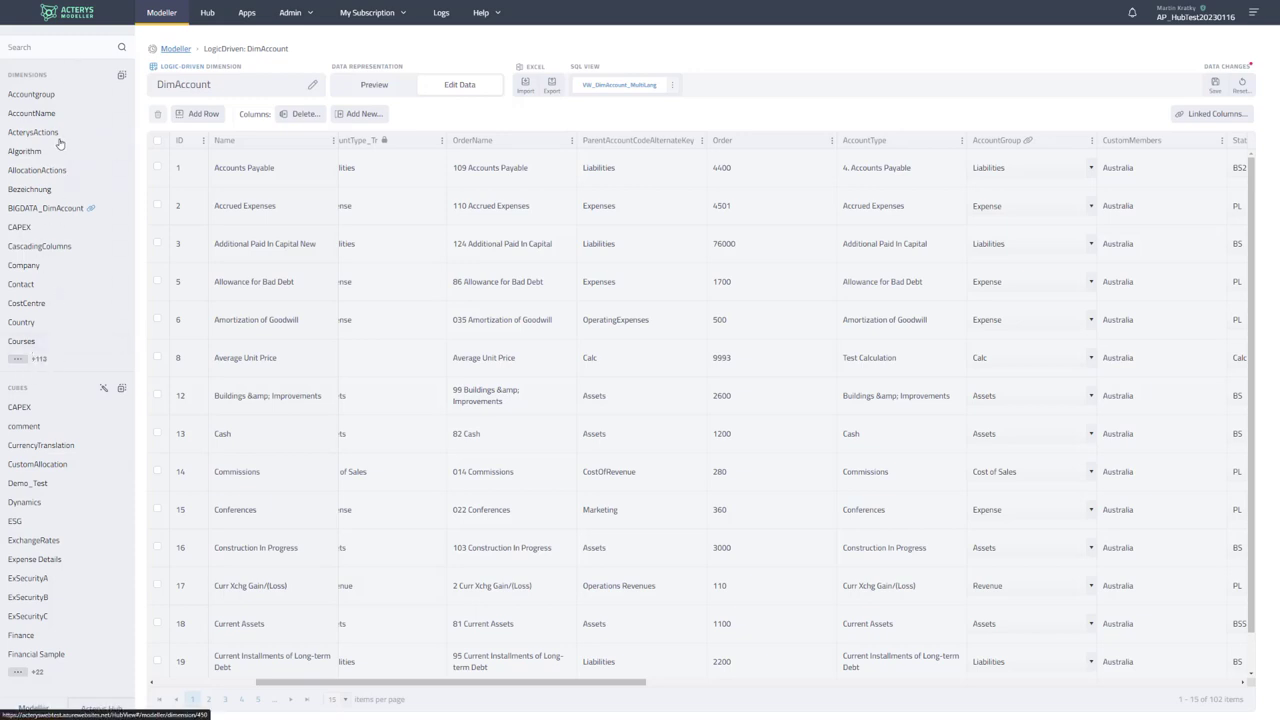
left_click(37, 360)
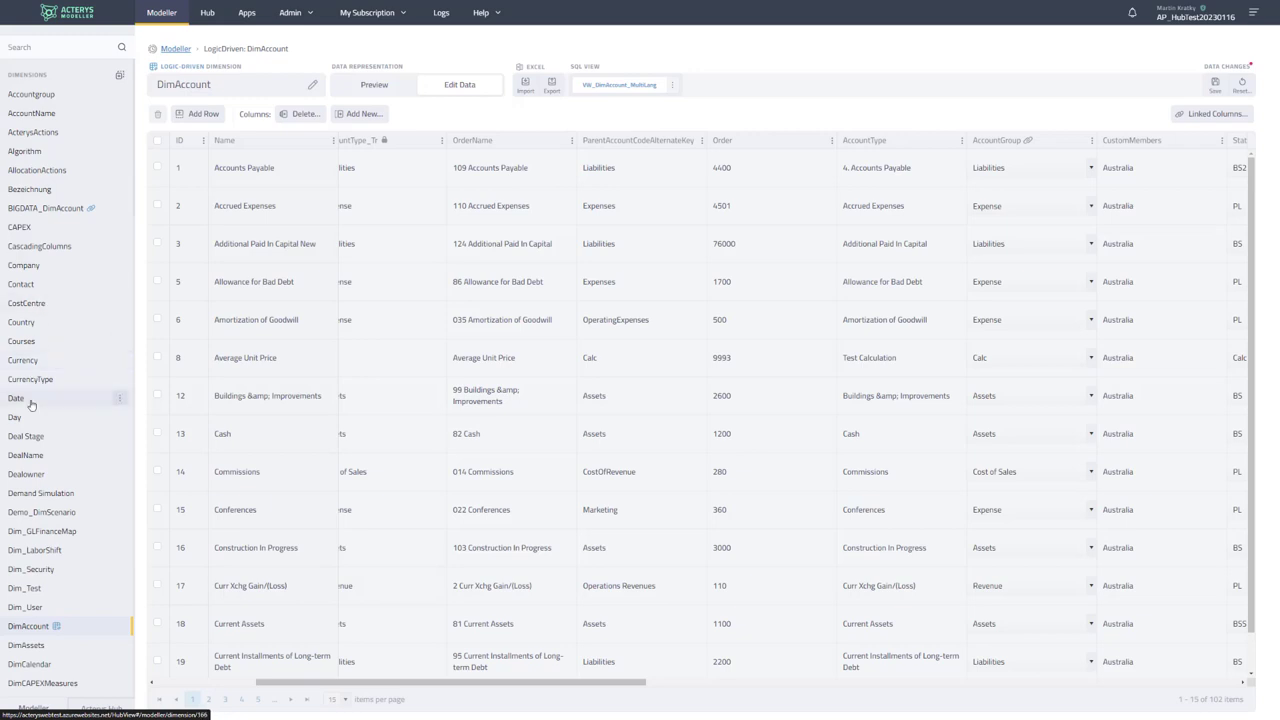
scroll(31, 404, "down", 20)
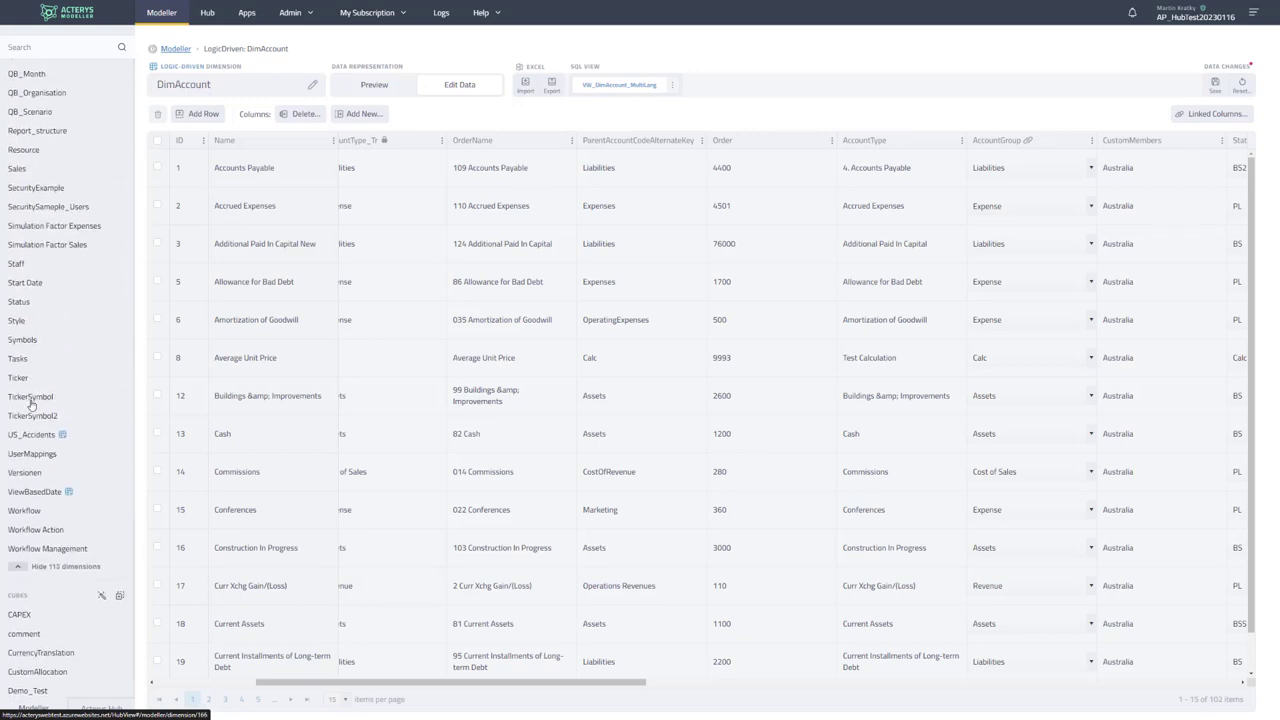
left_click(20, 569)
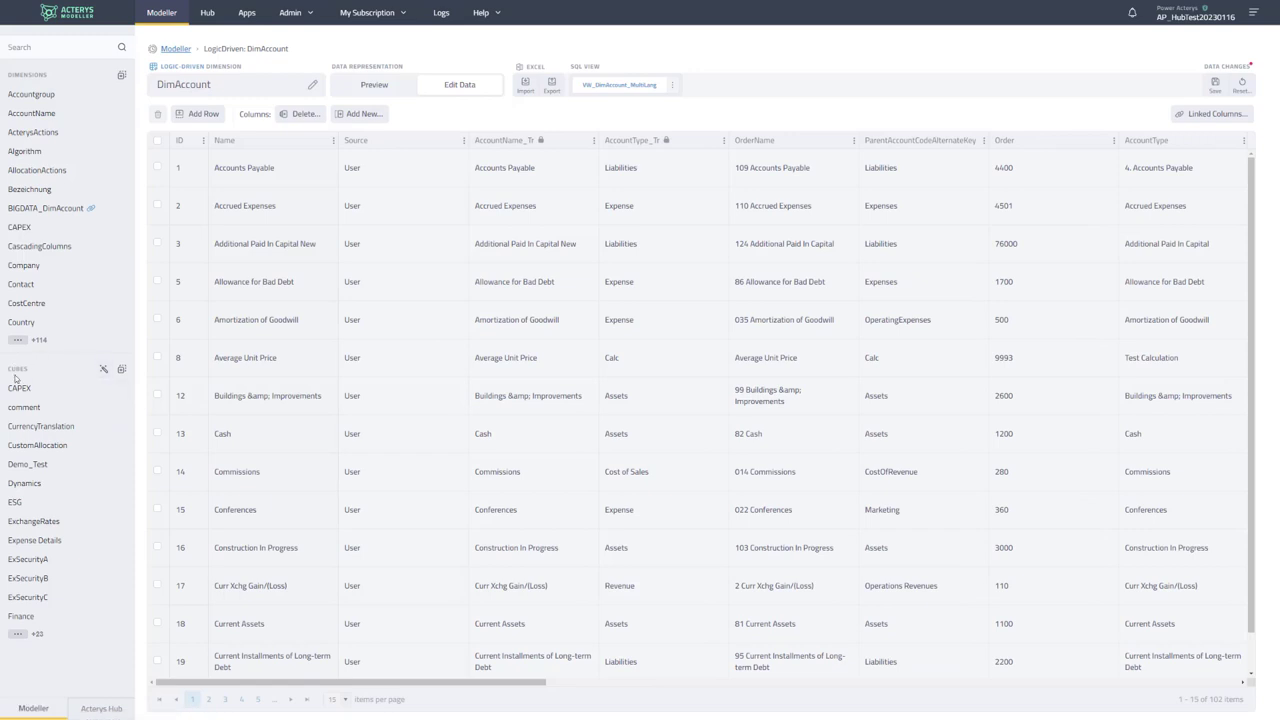
left_click(103, 369)
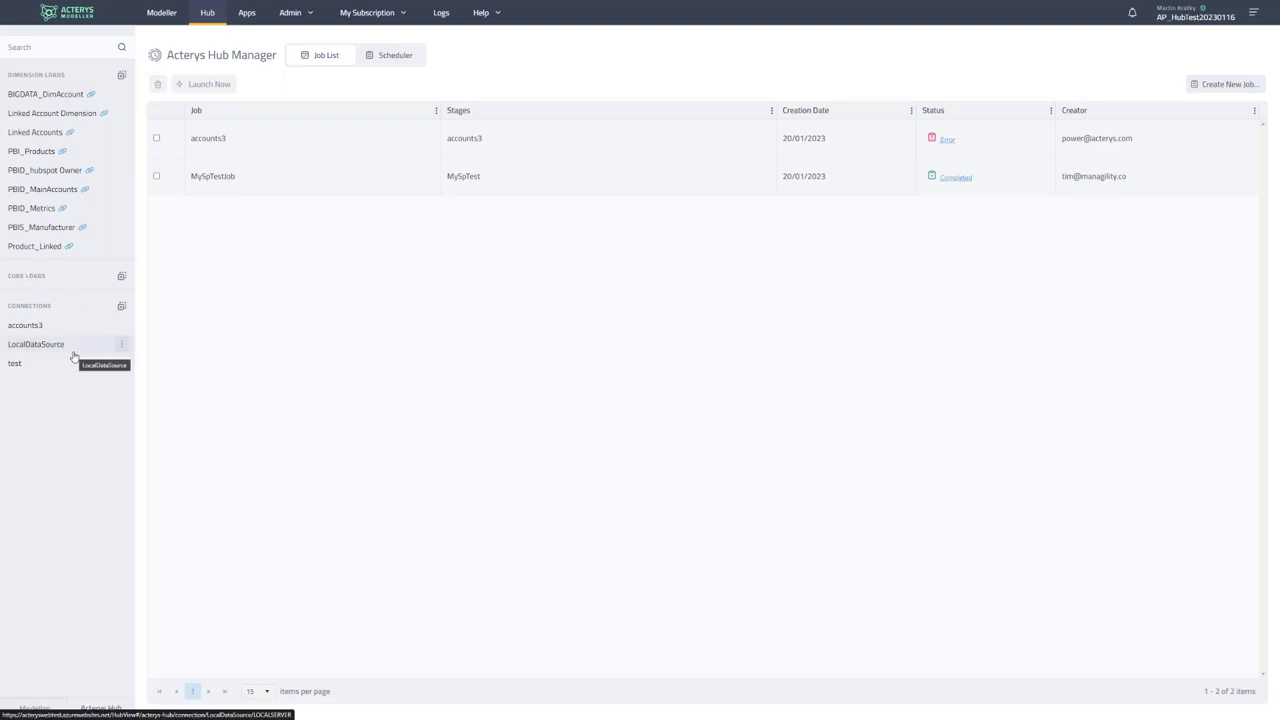
- Start a new Hub connection, showing sources like Azure SQL, Excel, SharePoint, Xero and QuickBooks
left_click(121, 308)
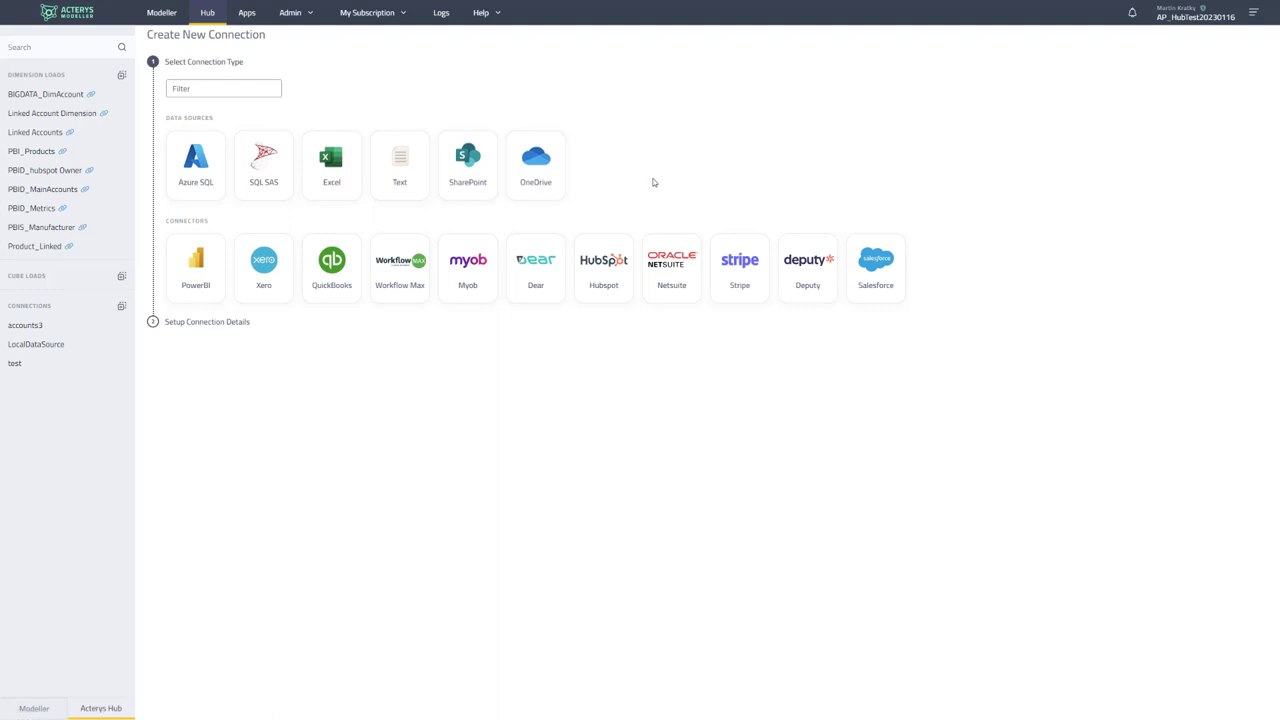
- Choose SharePoint and review its name, host, site, library and item path fields
left_click(467, 165)
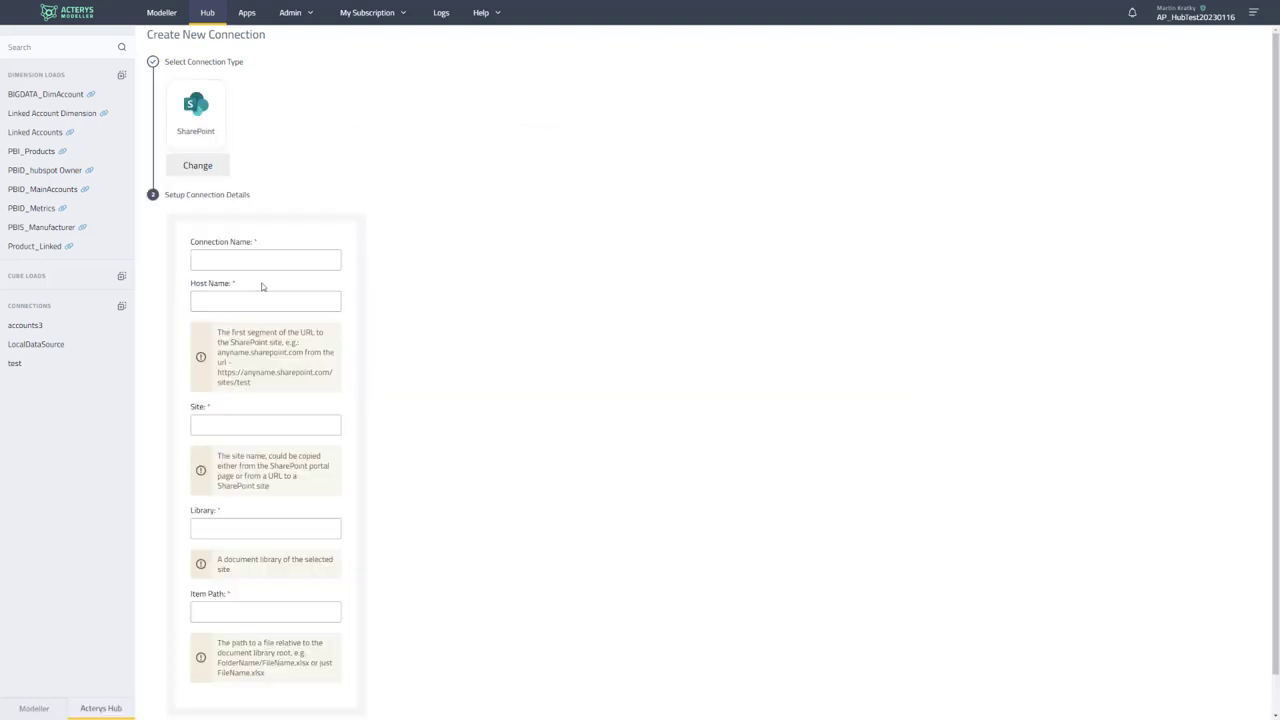
scroll(252, 255, "down", 1)
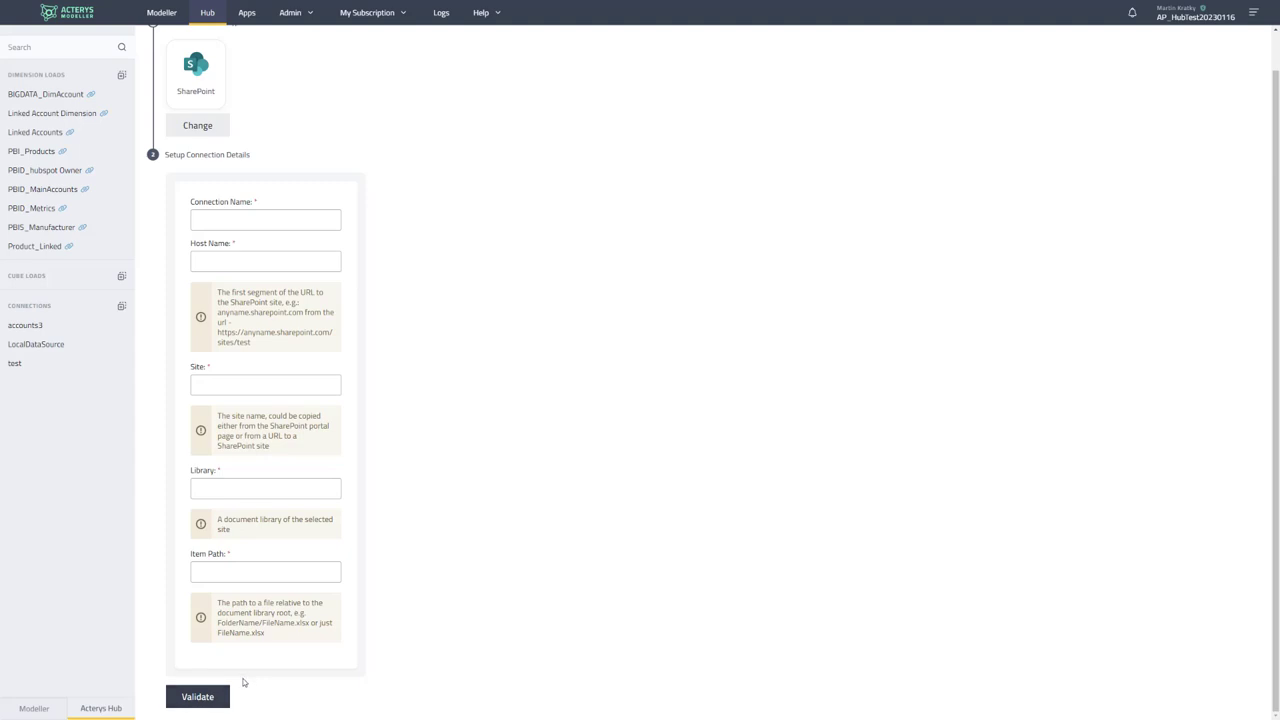
scroll(243, 680, "up", 2)
scroll(243, 680, "down", 2)
scroll(243, 680, "up", 2)
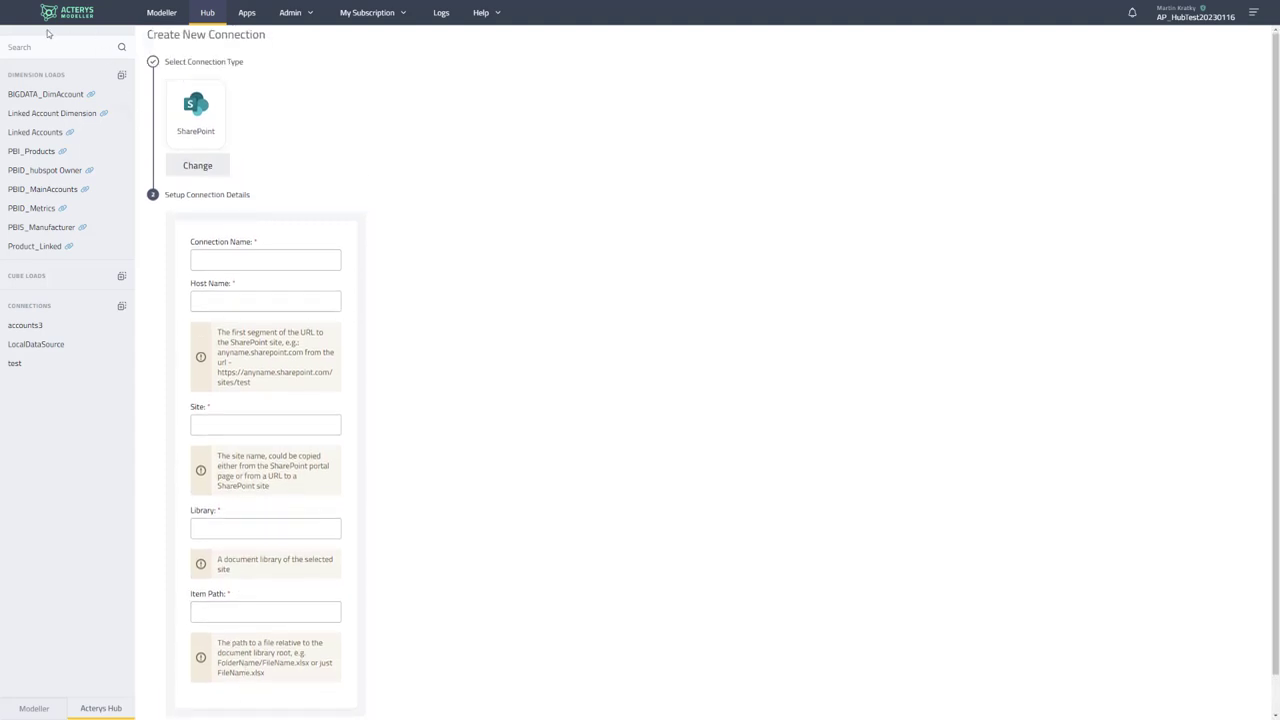
- Drop the SharePoint connection and start a New Dimension Load on LocalDataSource, Table type
left_click(121, 305)
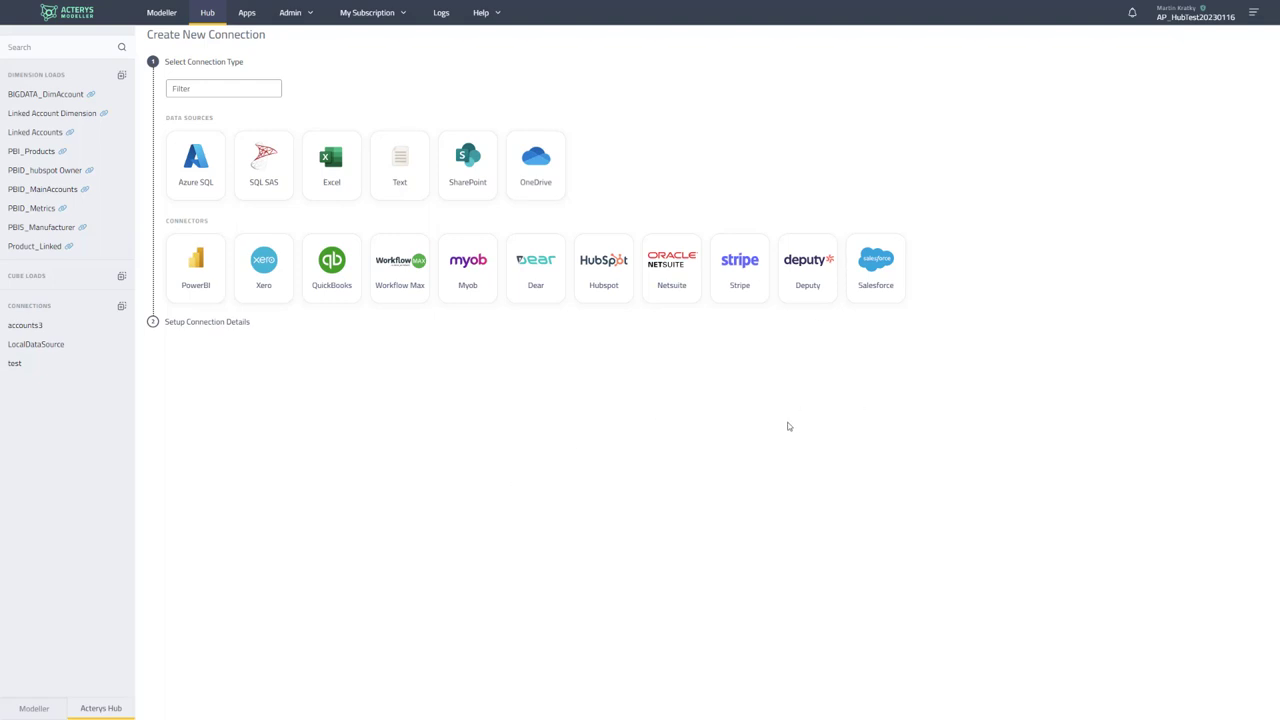
left_click(234, 171)
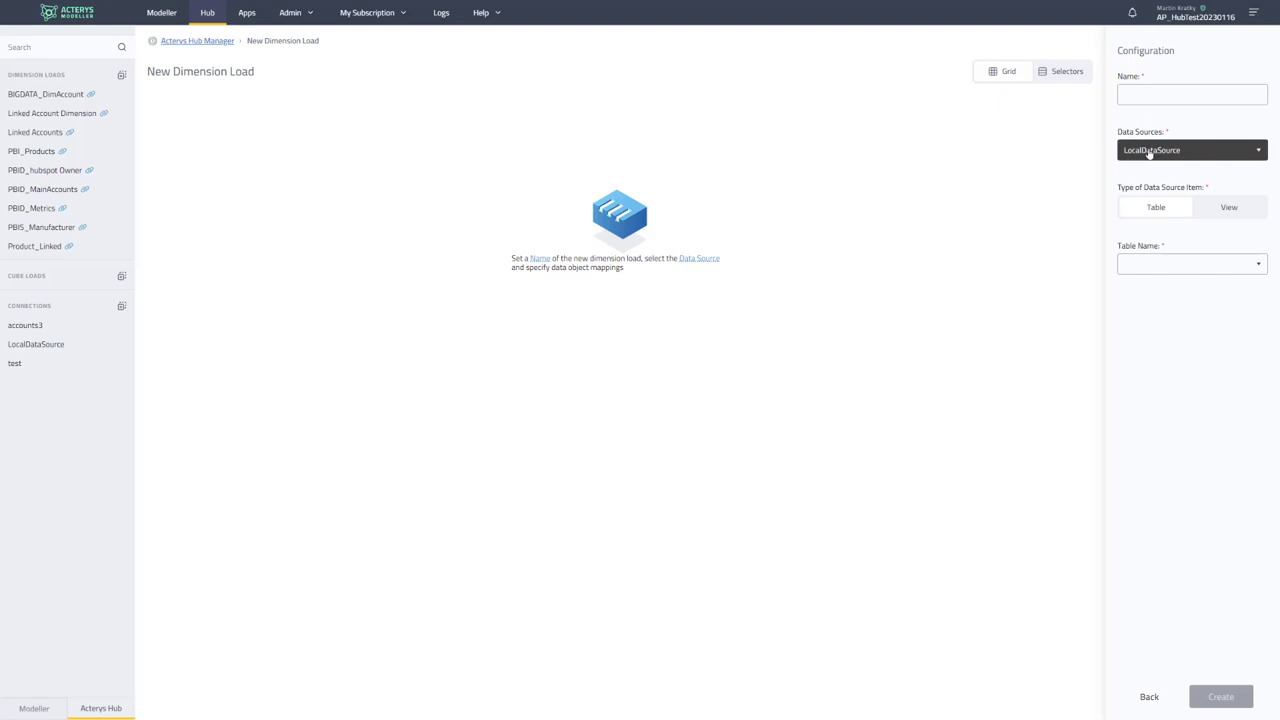
- Name the dimension load 'test' and keep LocalDataSource as its data source
left_click(1169, 94)
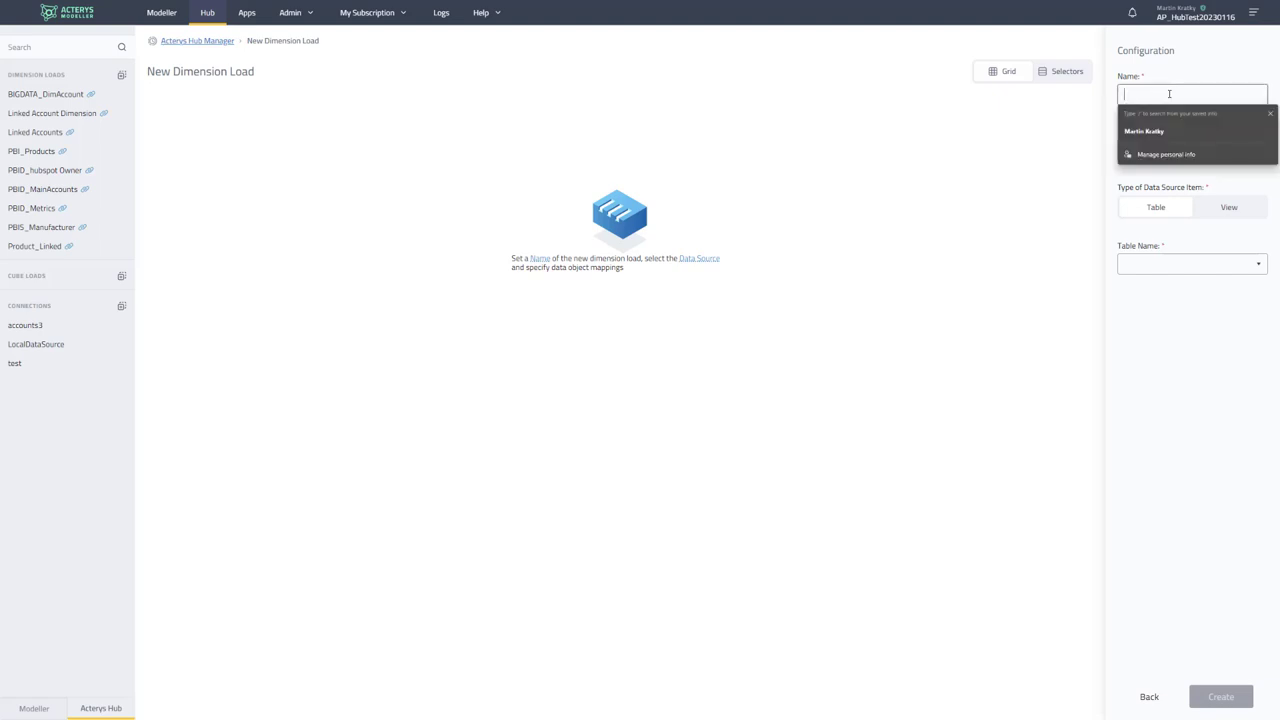
type("test")
left_click(1162, 150)
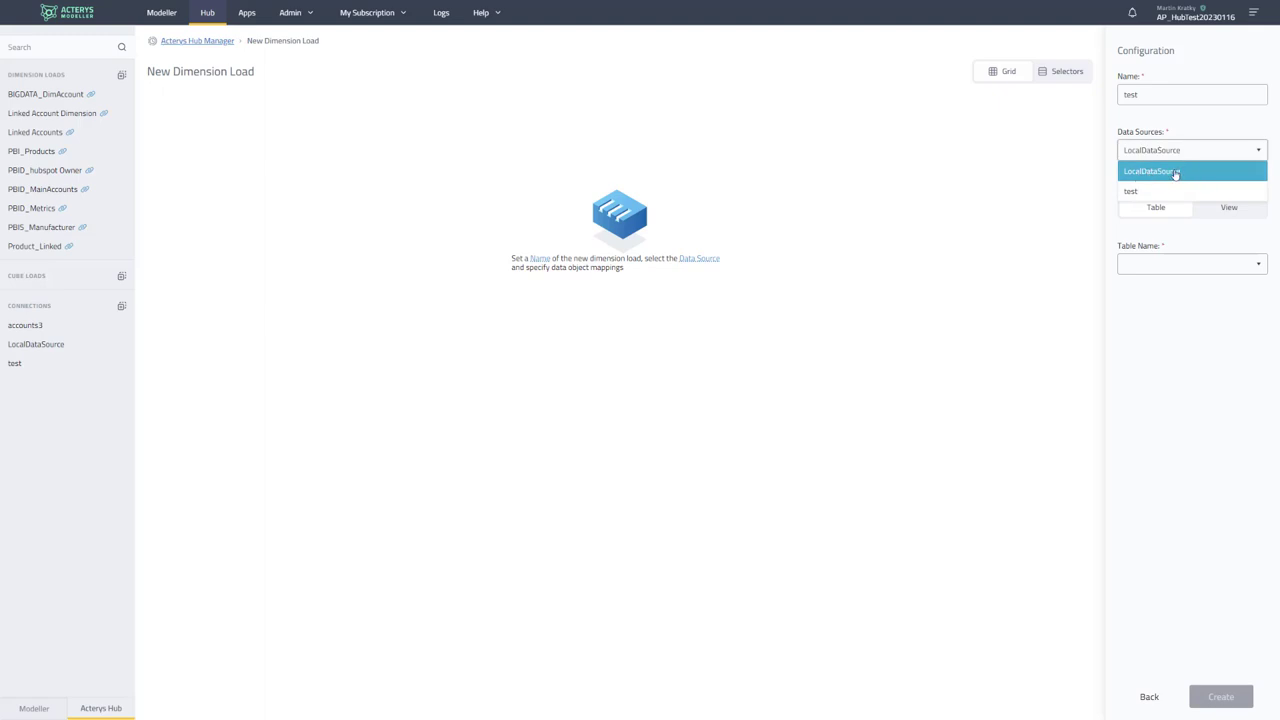
left_click(1174, 172)
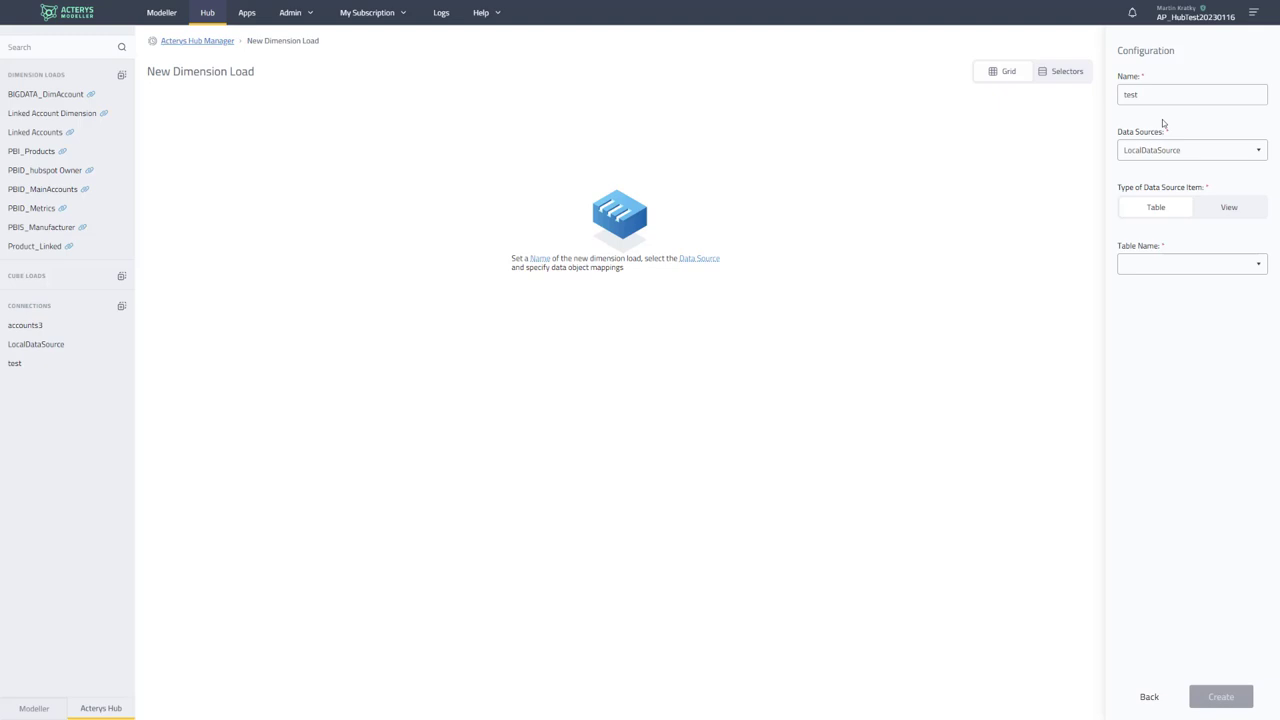
left_click(1172, 152)
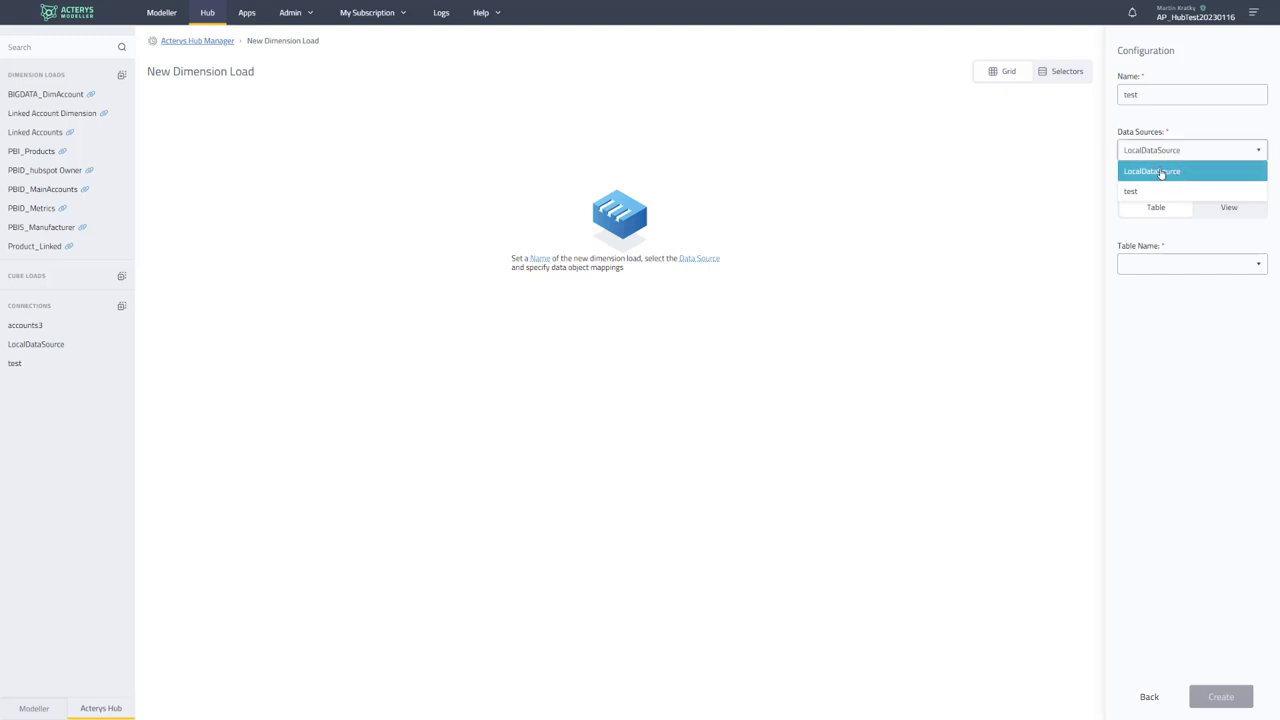
left_click(1170, 124)
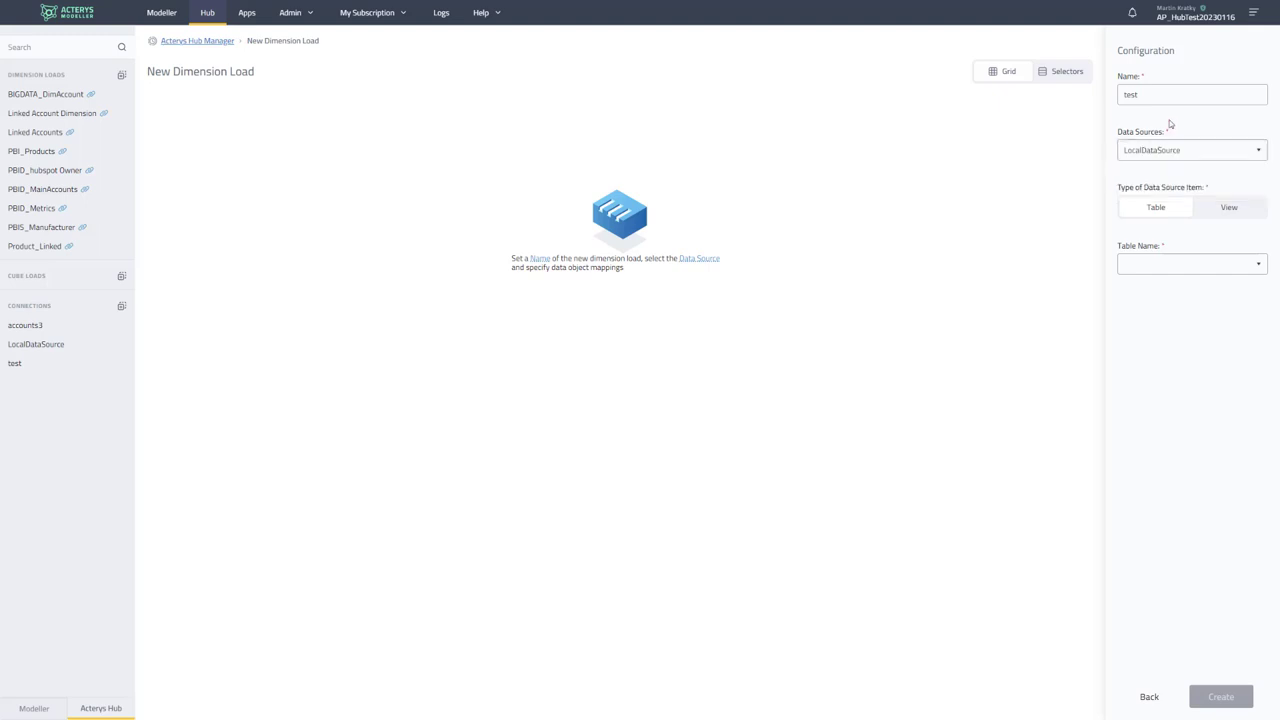
left_click(1157, 152)
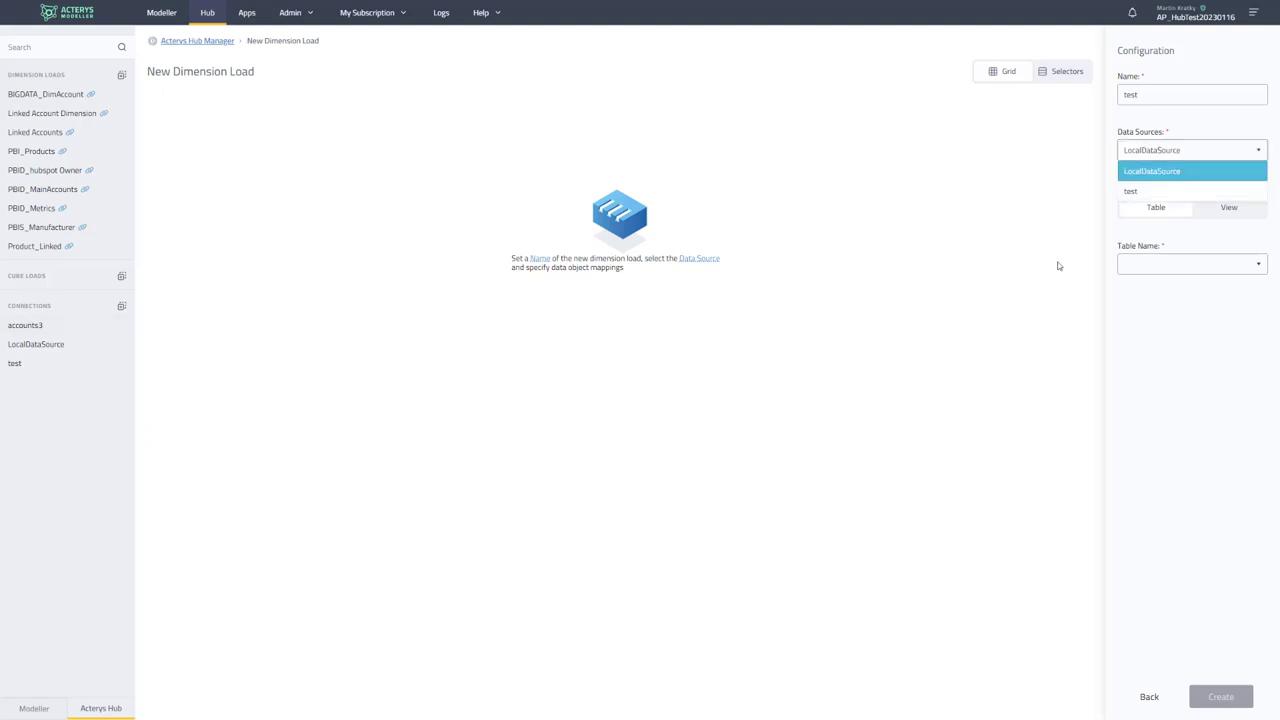
left_click(1158, 244)
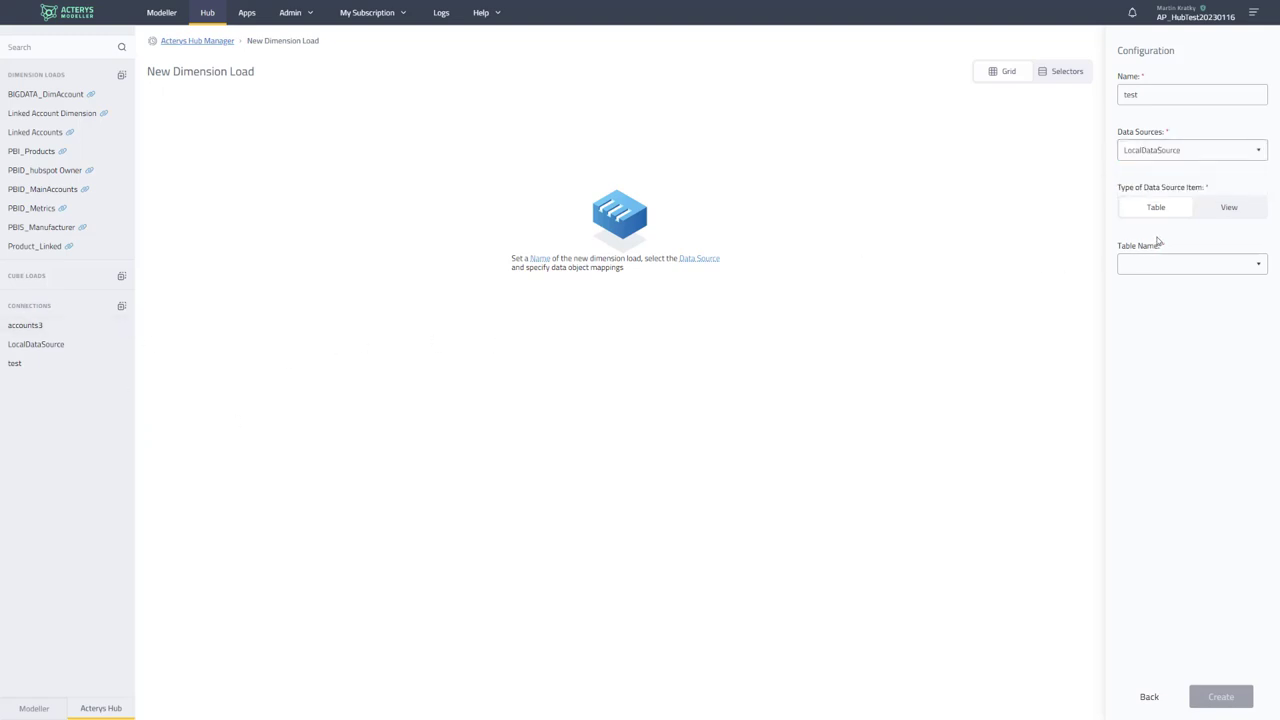
- Filter the Table Name list by 'dimacc' to find the DimAccount tables
left_click(1174, 265)
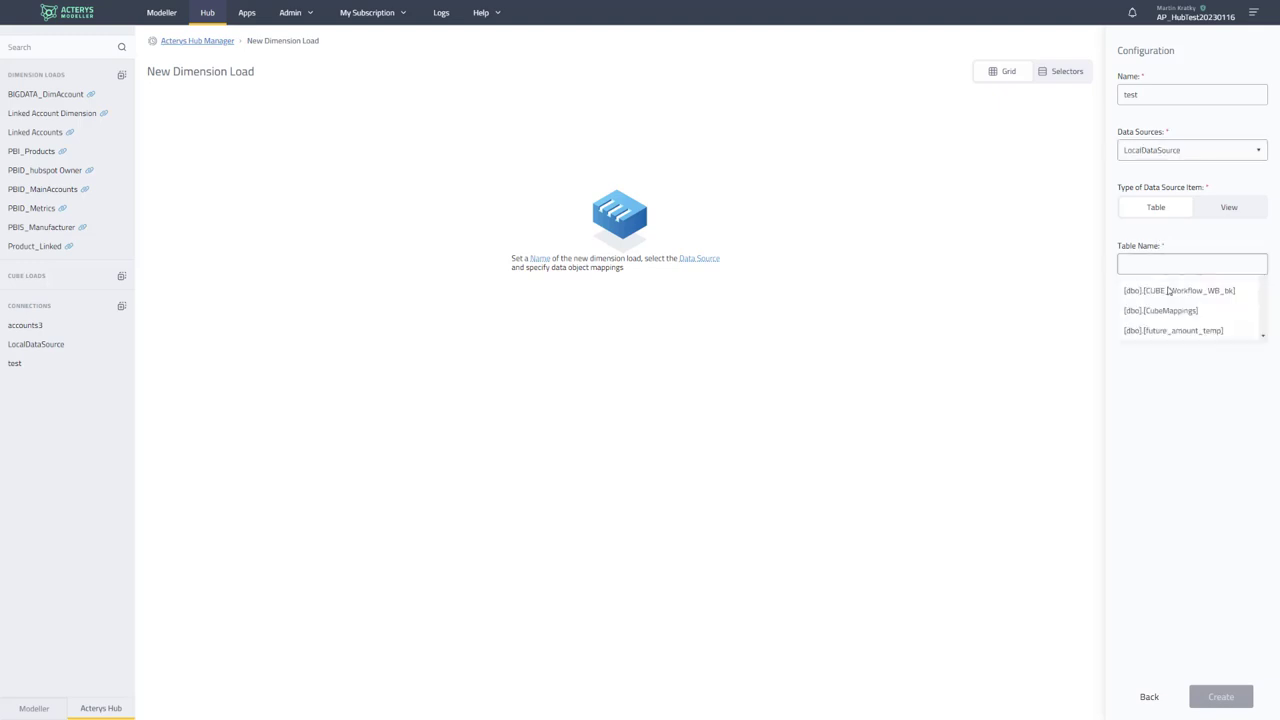
scroll(1200, 345, "down", 1)
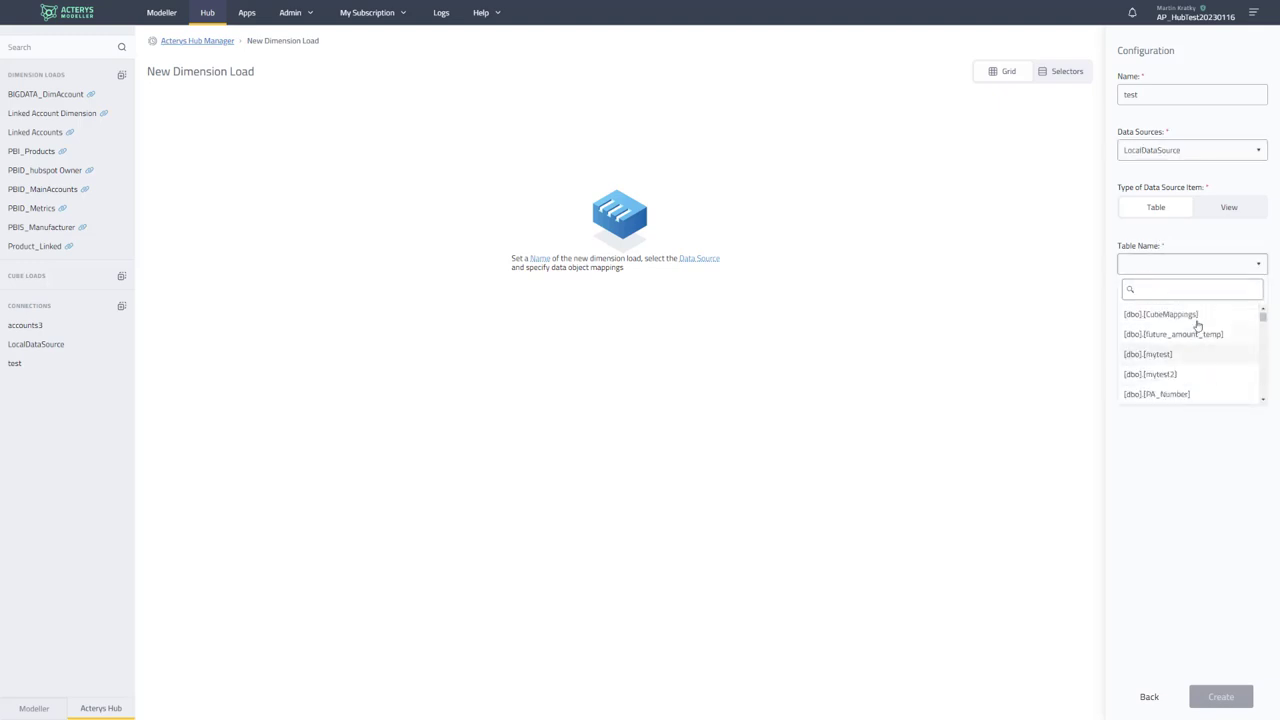
left_click(1177, 293)
type("dim")
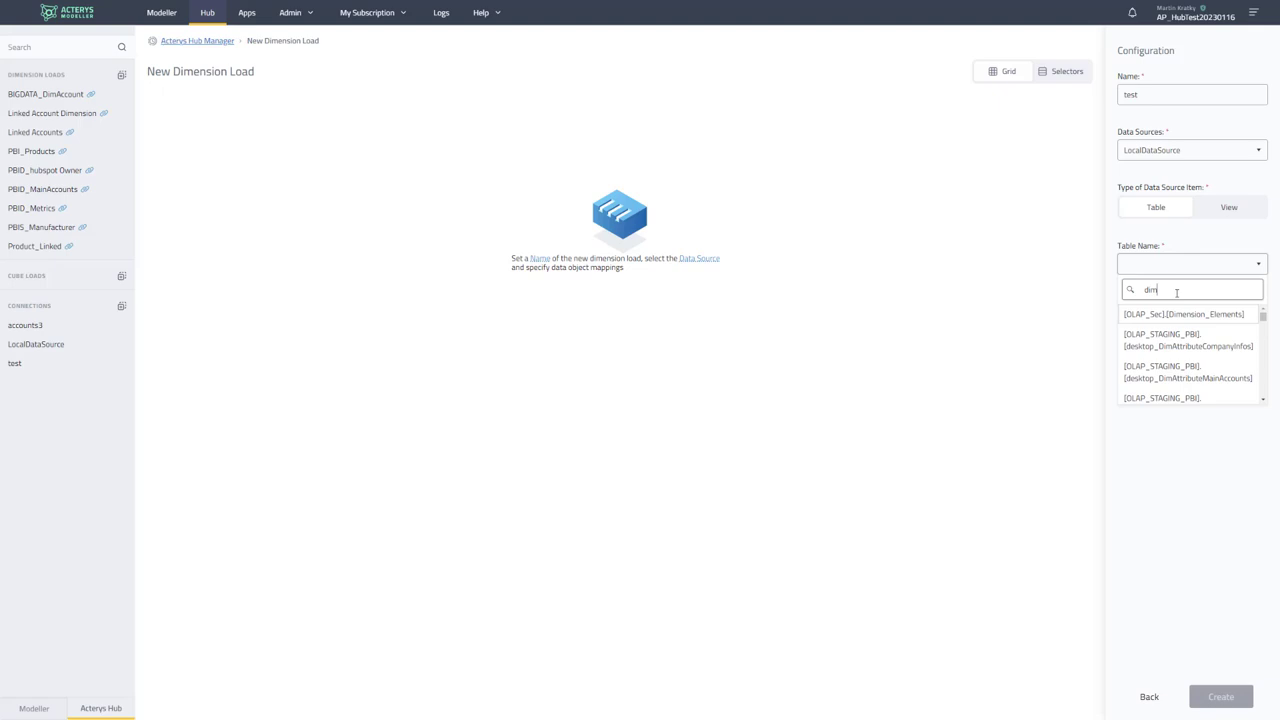
type("acc")
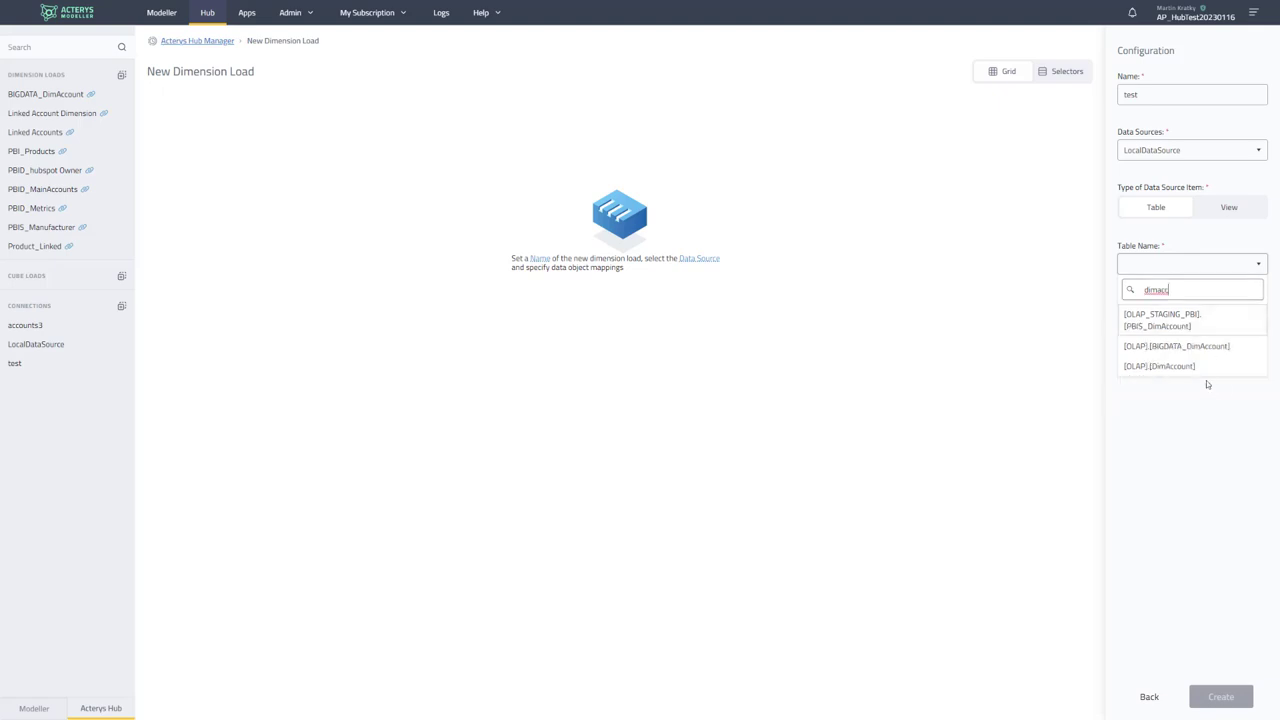
- Use [OLAP].[DimAccount] as source table, assigning ID and marking OrderName as Name
left_click(1199, 368)
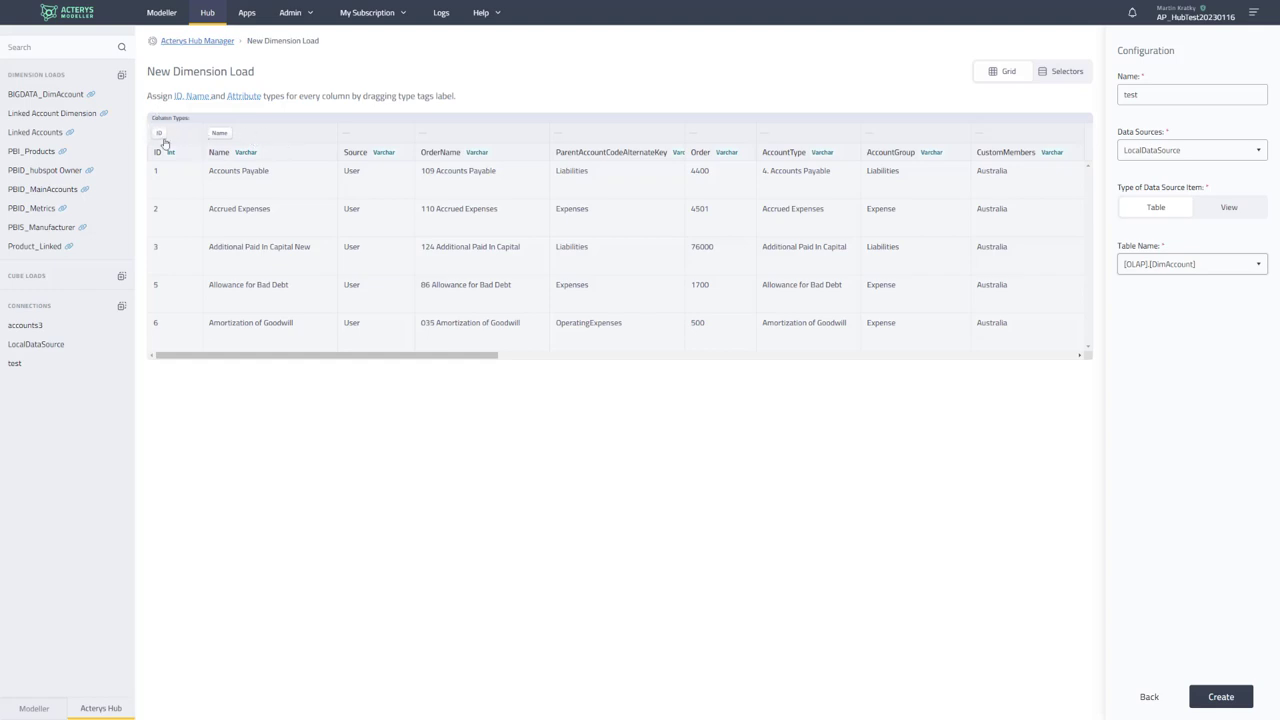
left_click_drag(163, 142, 1095, 206)
left_click_drag(219, 133, 268, 134)
left_click_drag(463, 361, 376, 378)
left_click(1150, 697)
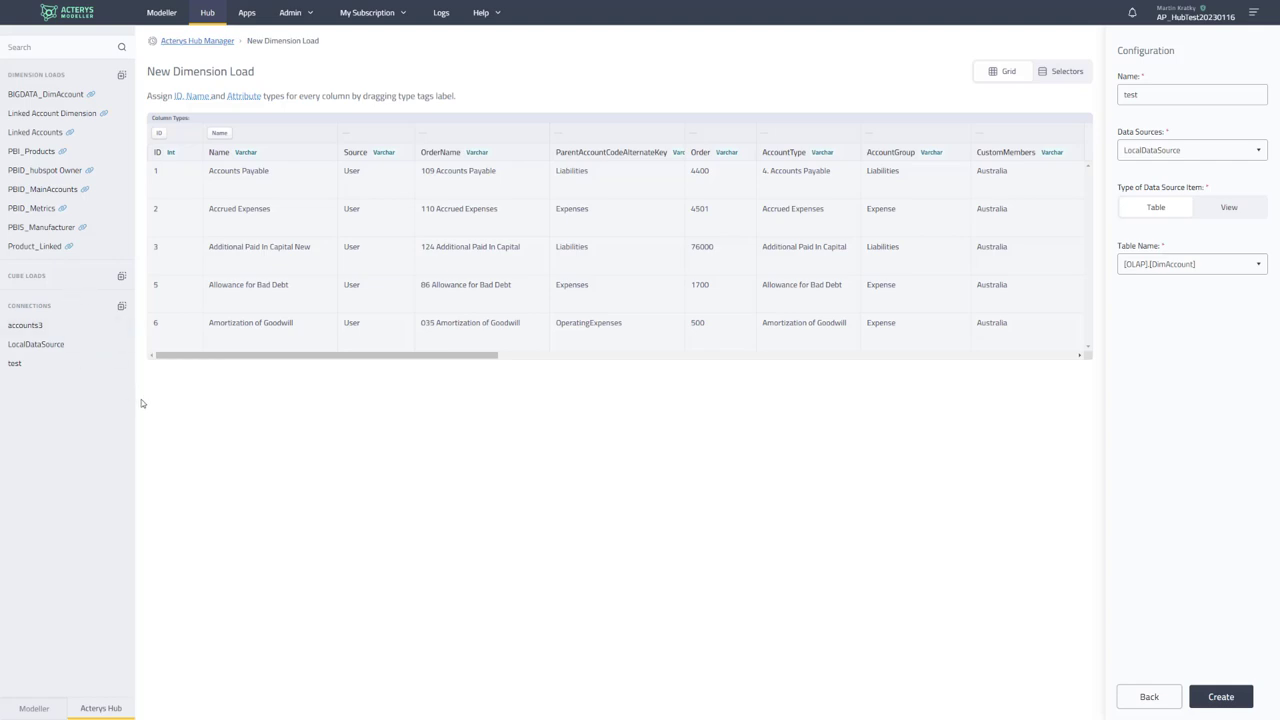
- Back in the Hub Manager job list, check MySpTestJob's empty execution history and close it
left_click(199, 41)
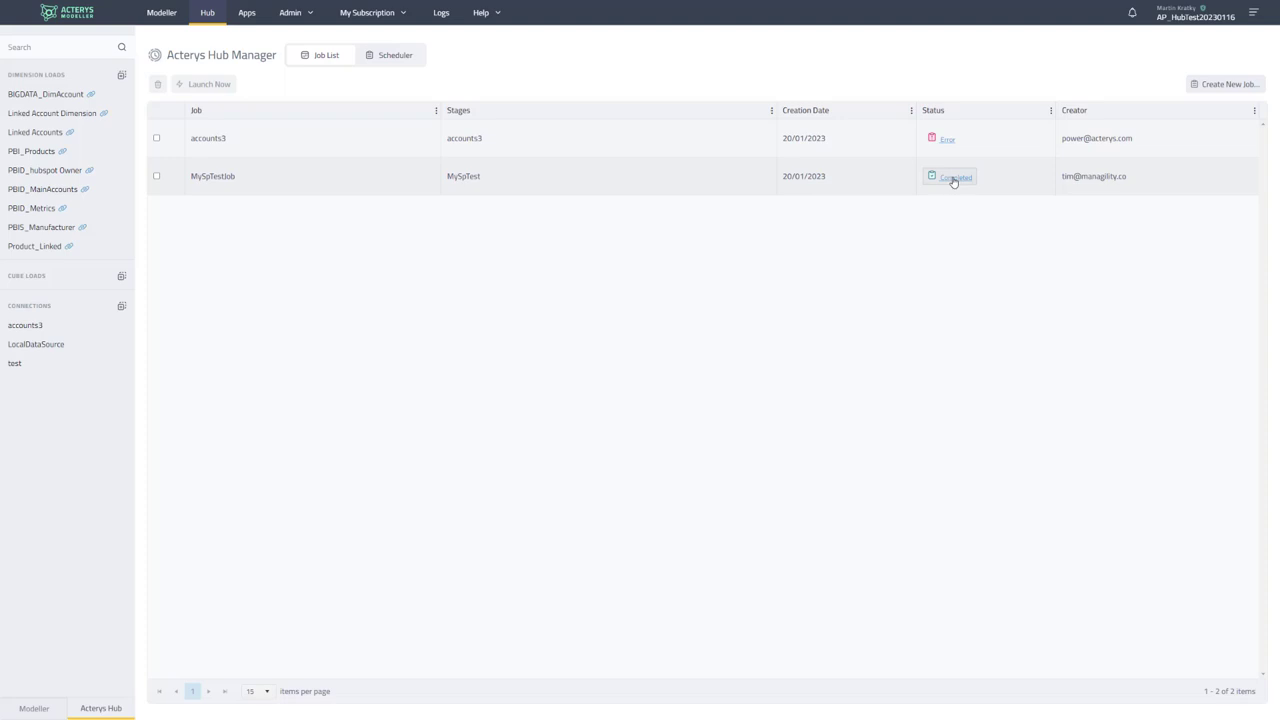
left_click(955, 180)
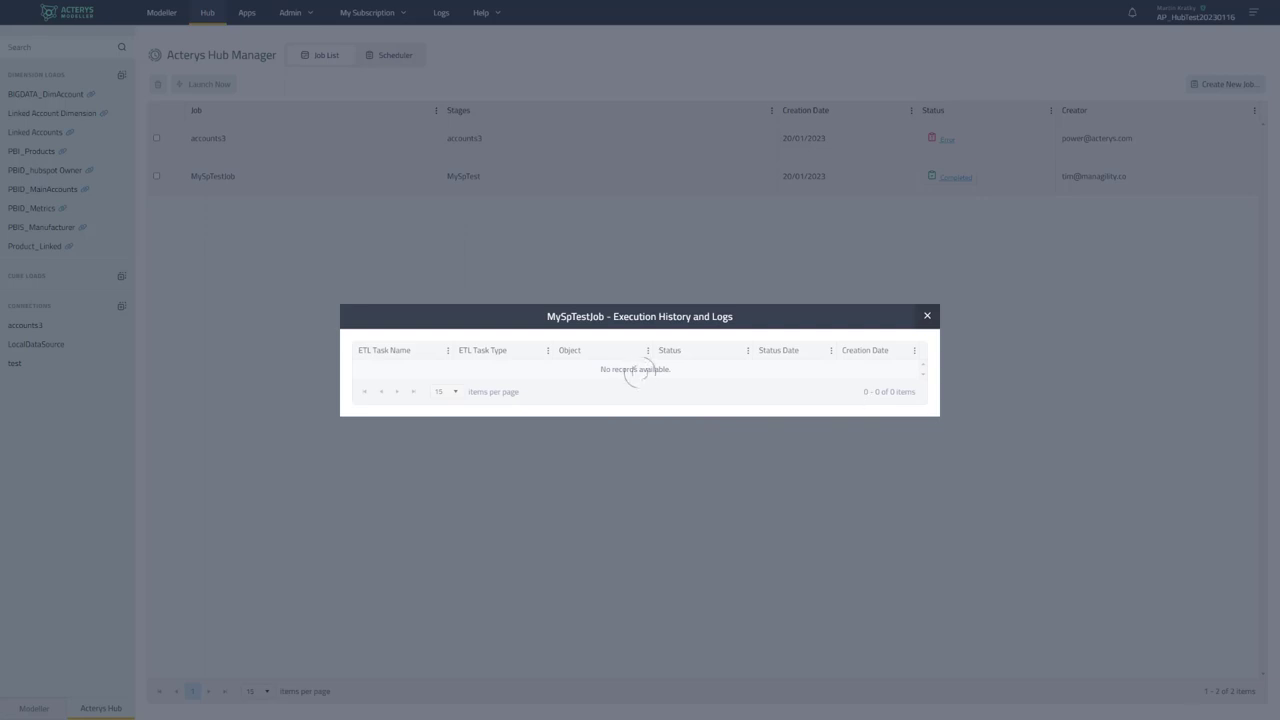
key("F11")
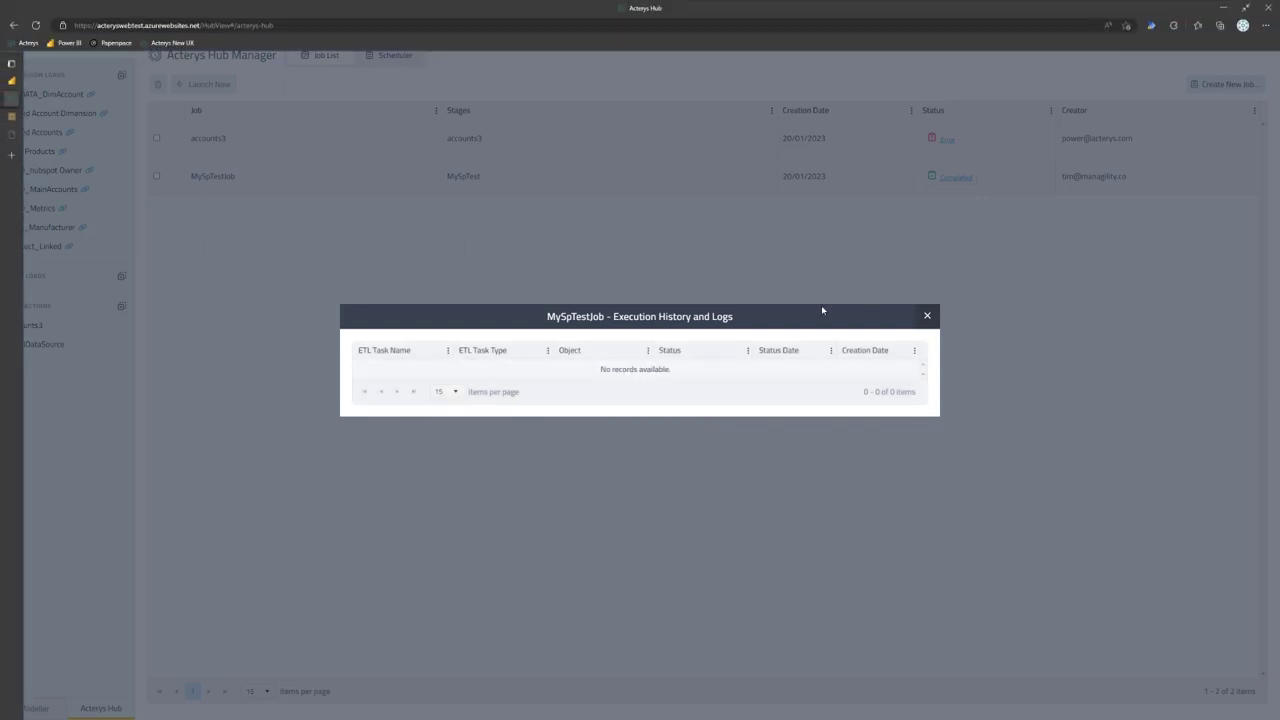
left_click(927, 316)
key("F11")
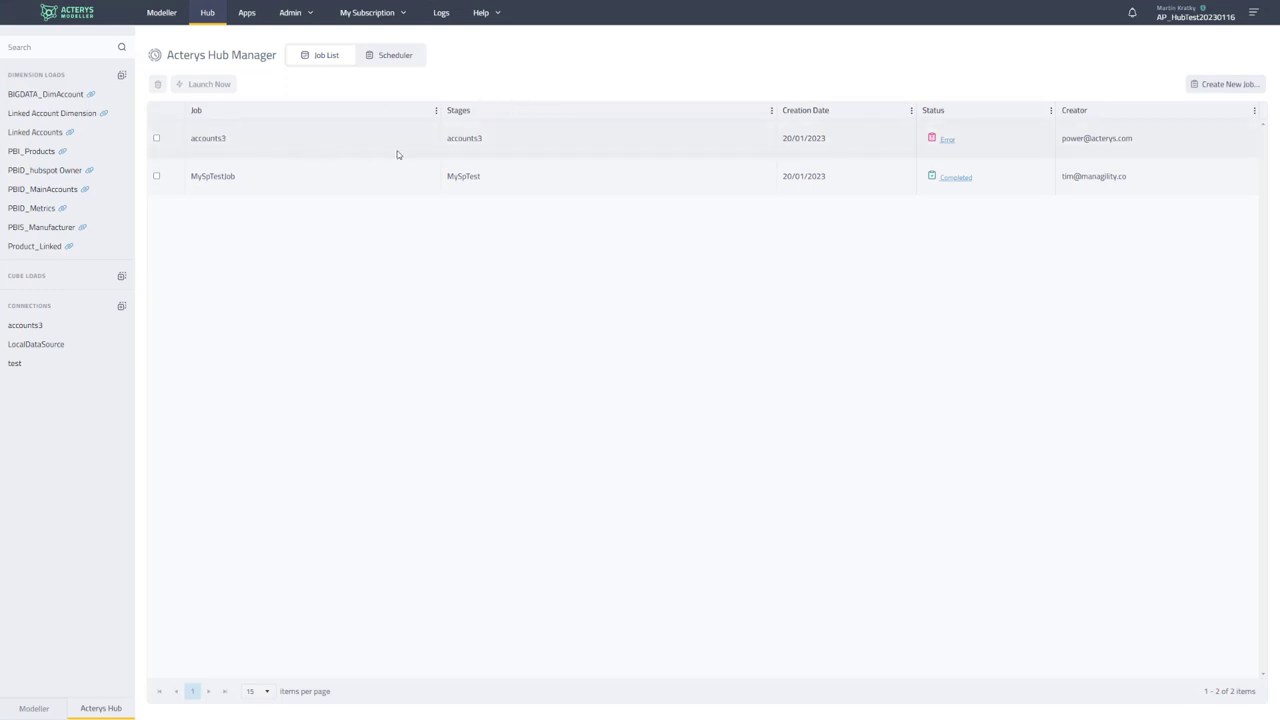
- In the Scheduler, draft a 12:00 AM launch-time schedule for job accounts3, then close it unsaved
left_click(388, 62)
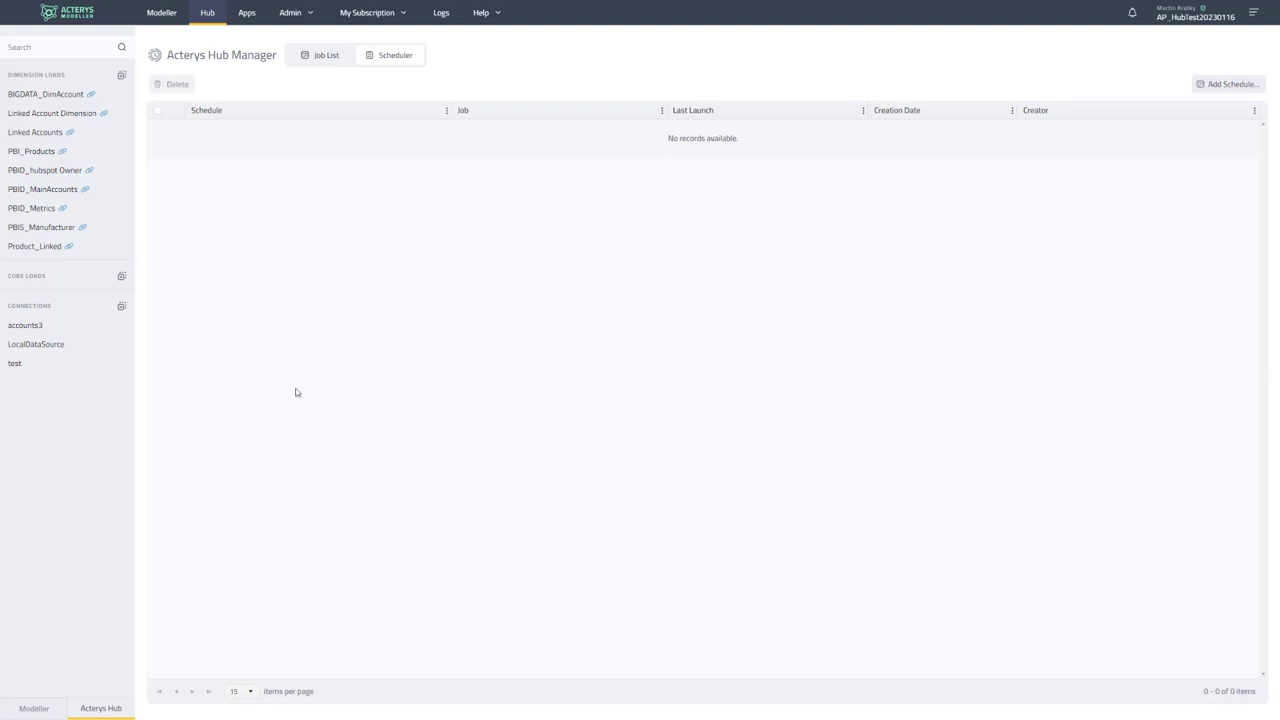
left_click(1214, 85)
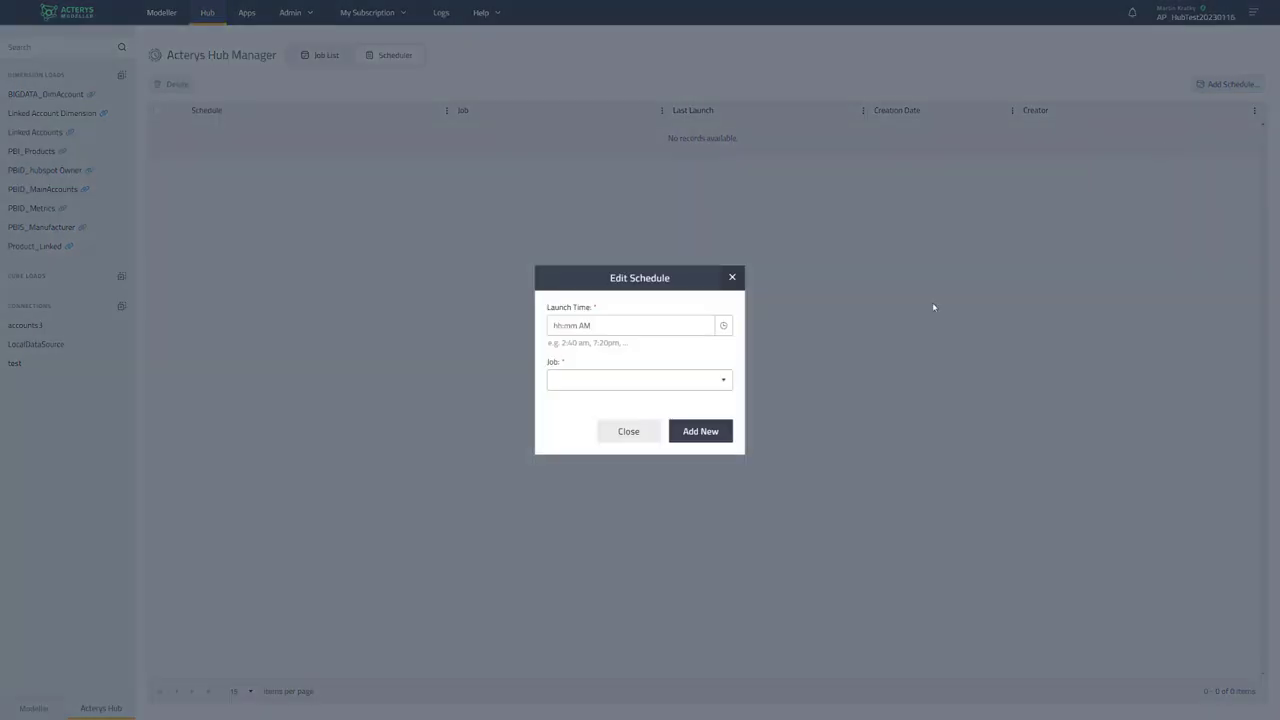
left_click(723, 326)
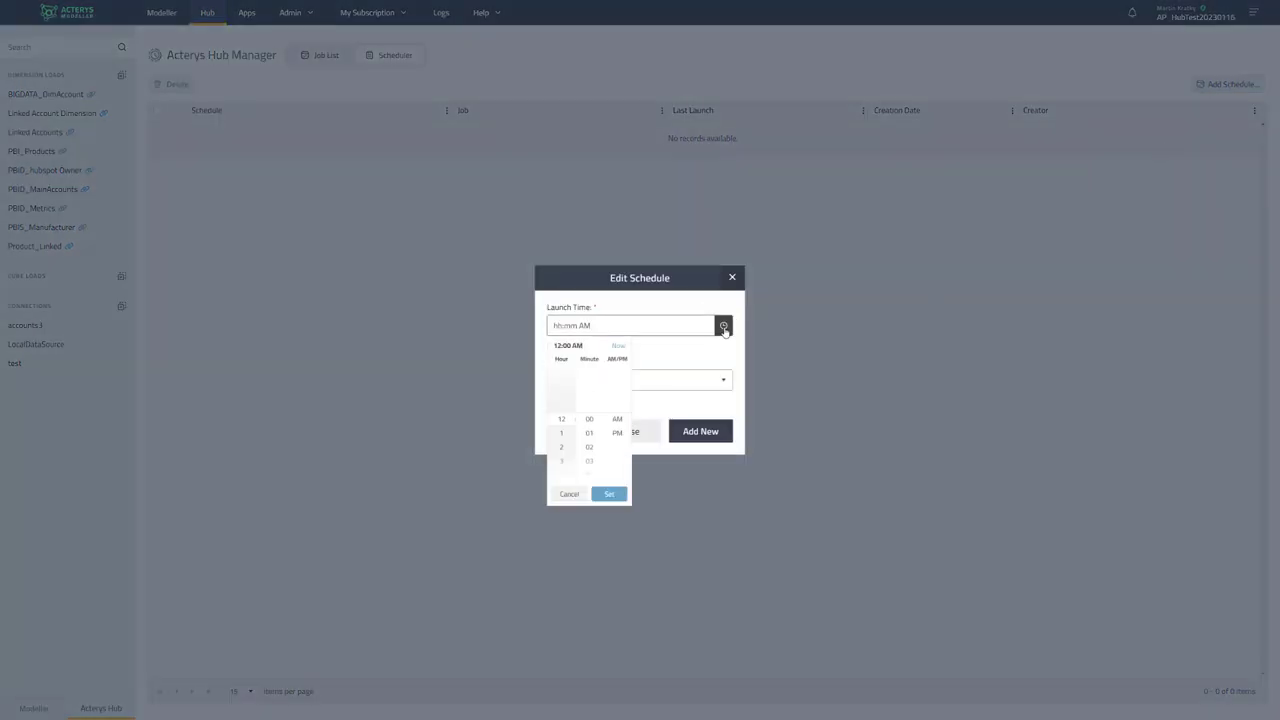
left_click(610, 494)
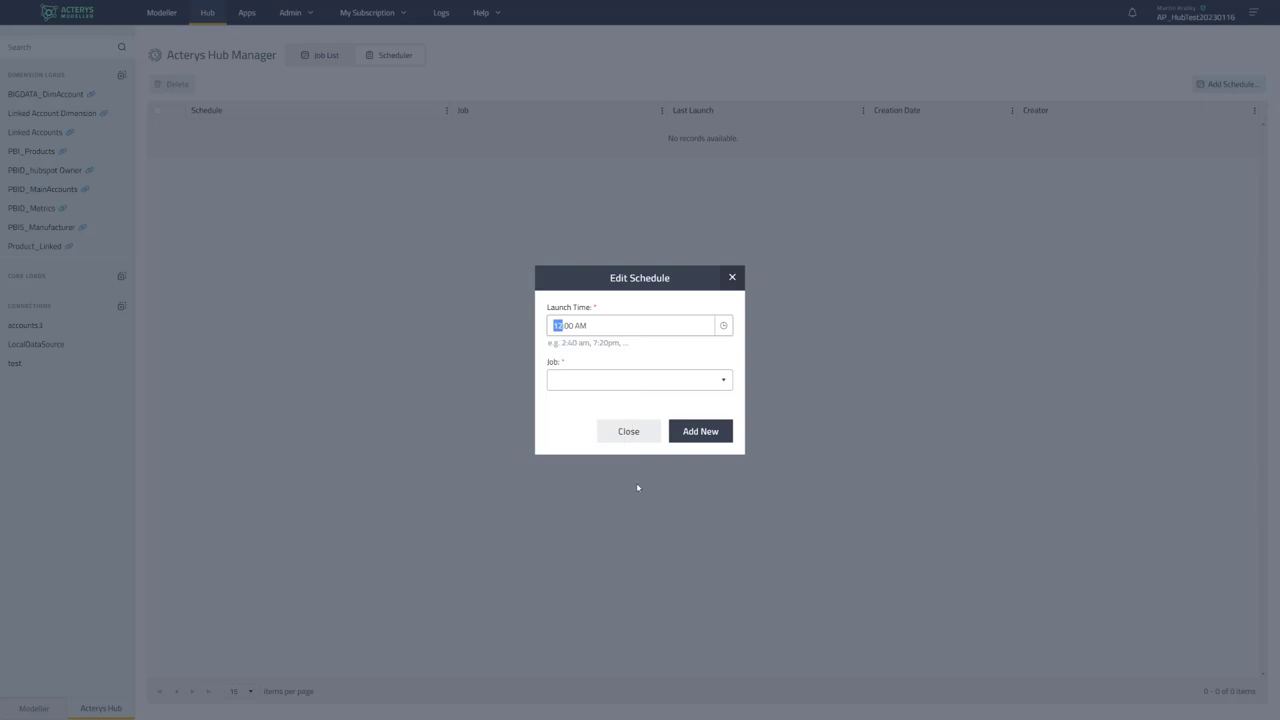
left_click(640, 386)
left_click(607, 406)
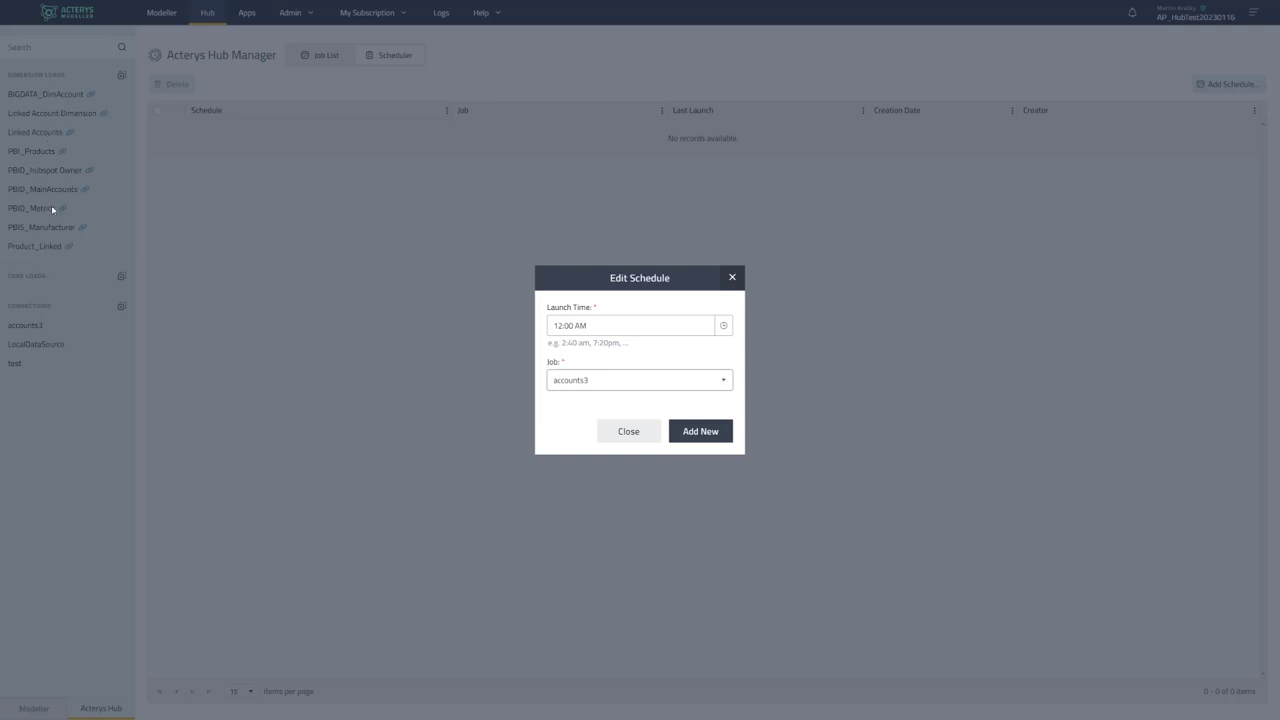
left_click(626, 431)
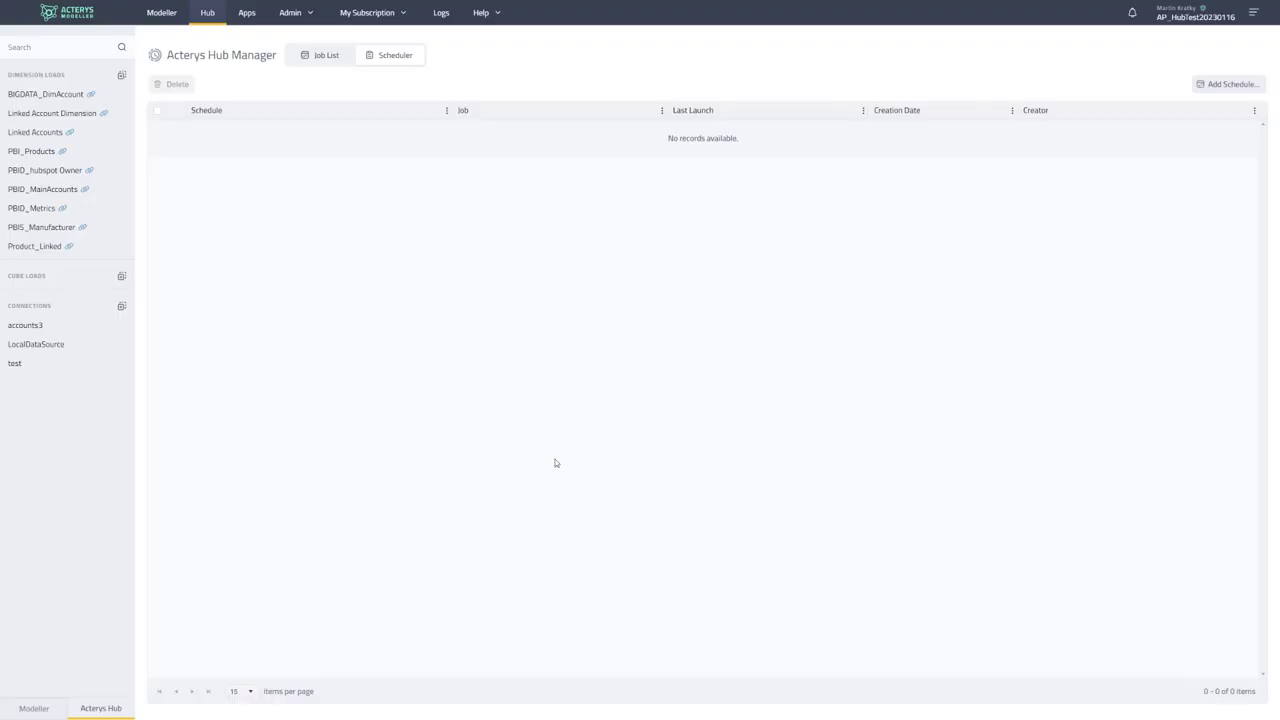
- Create a new cube load and select Dynamics as its target cube
left_click(121, 275)
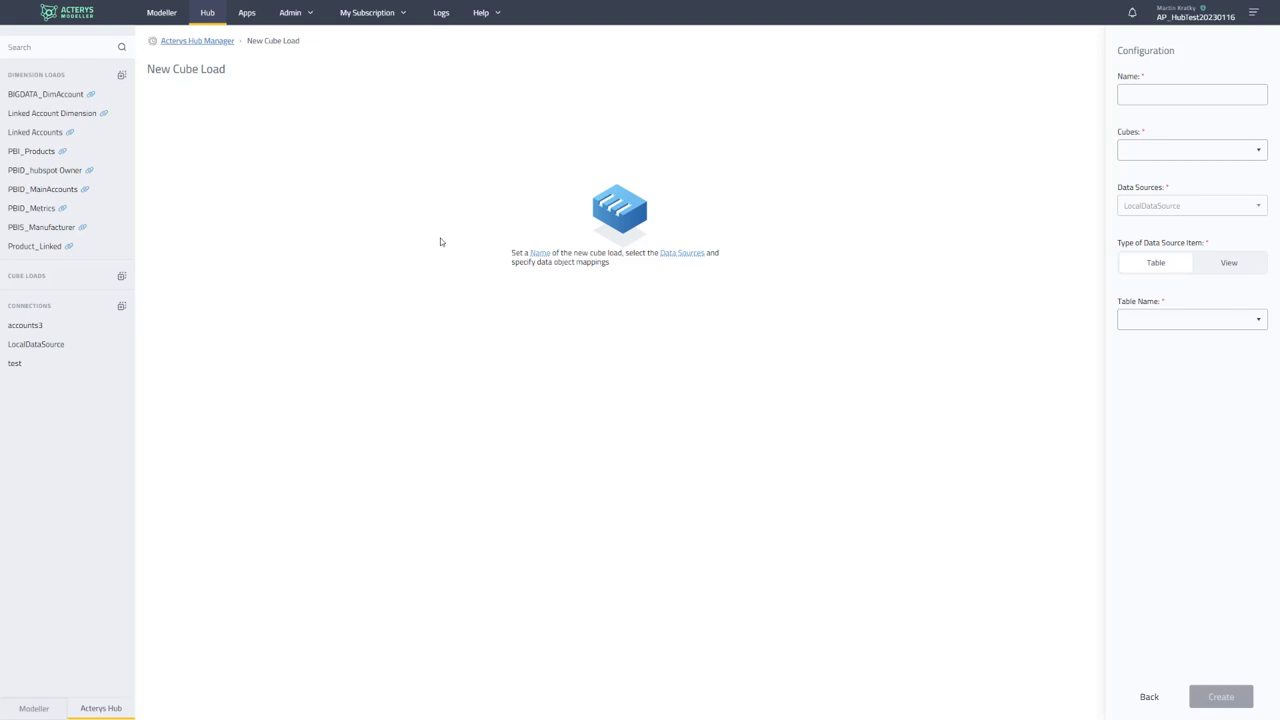
left_click(1154, 94)
left_click(1254, 151)
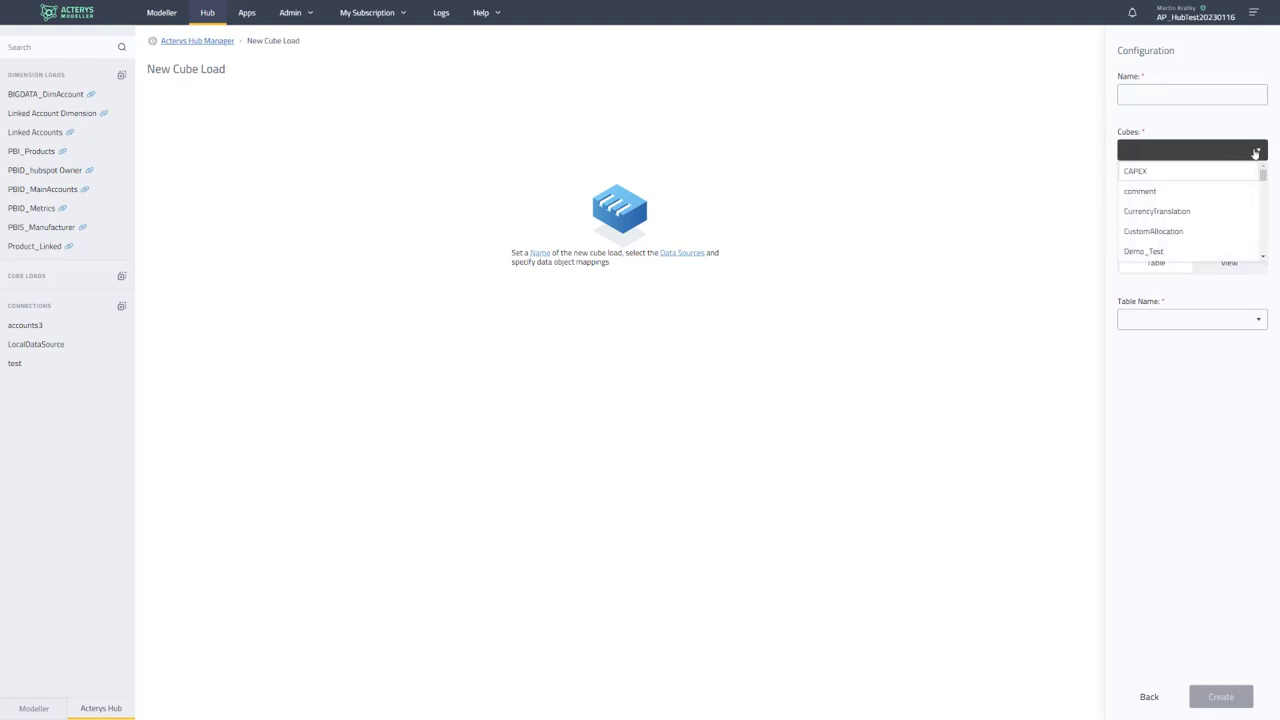
scroll(1163, 237, "down", 3)
left_click(1161, 215)
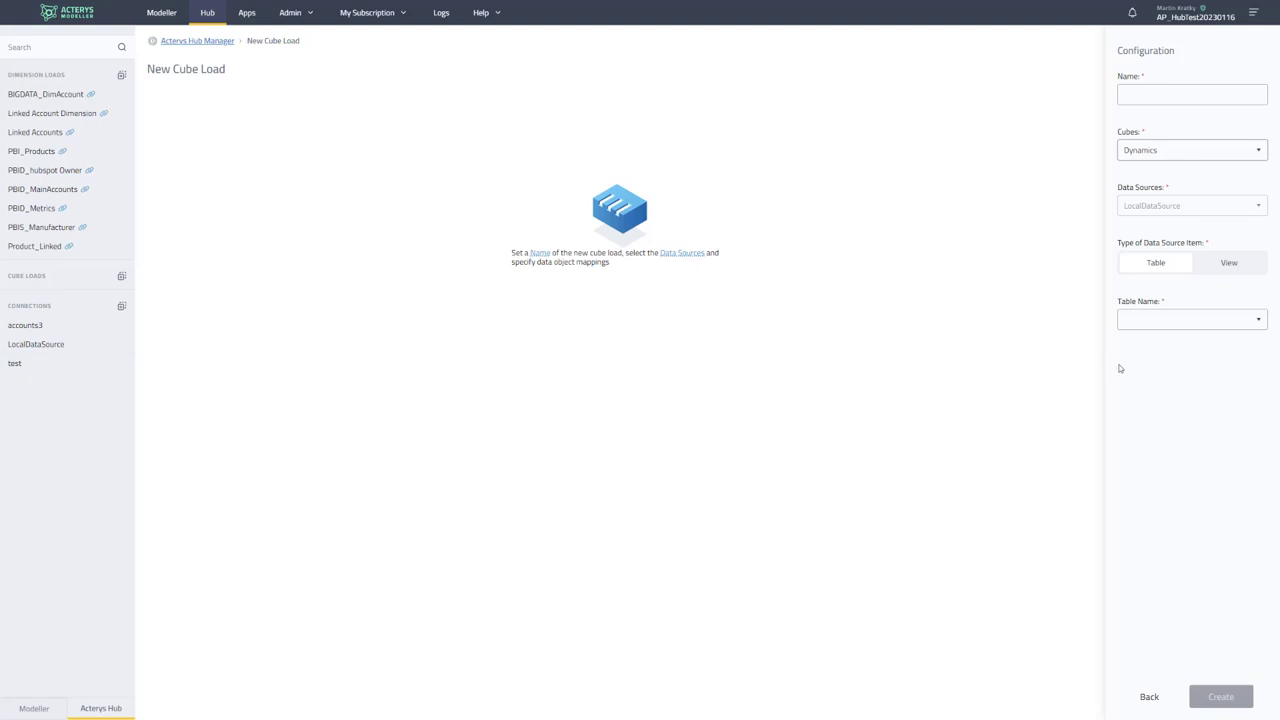
- Browse the source Table Name list and close it without choosing a table
left_click(1170, 324)
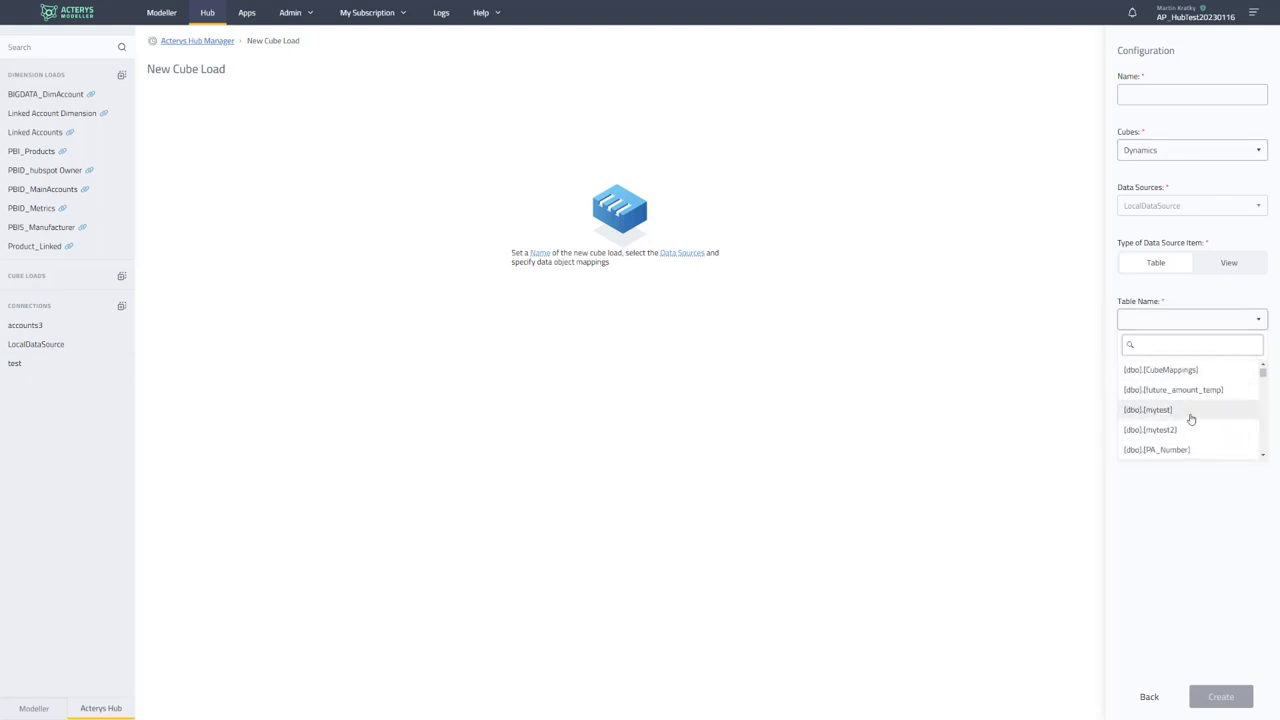
scroll(1189, 414, "down", 3)
scroll(1191, 414, "up", 4)
left_click(1180, 304)
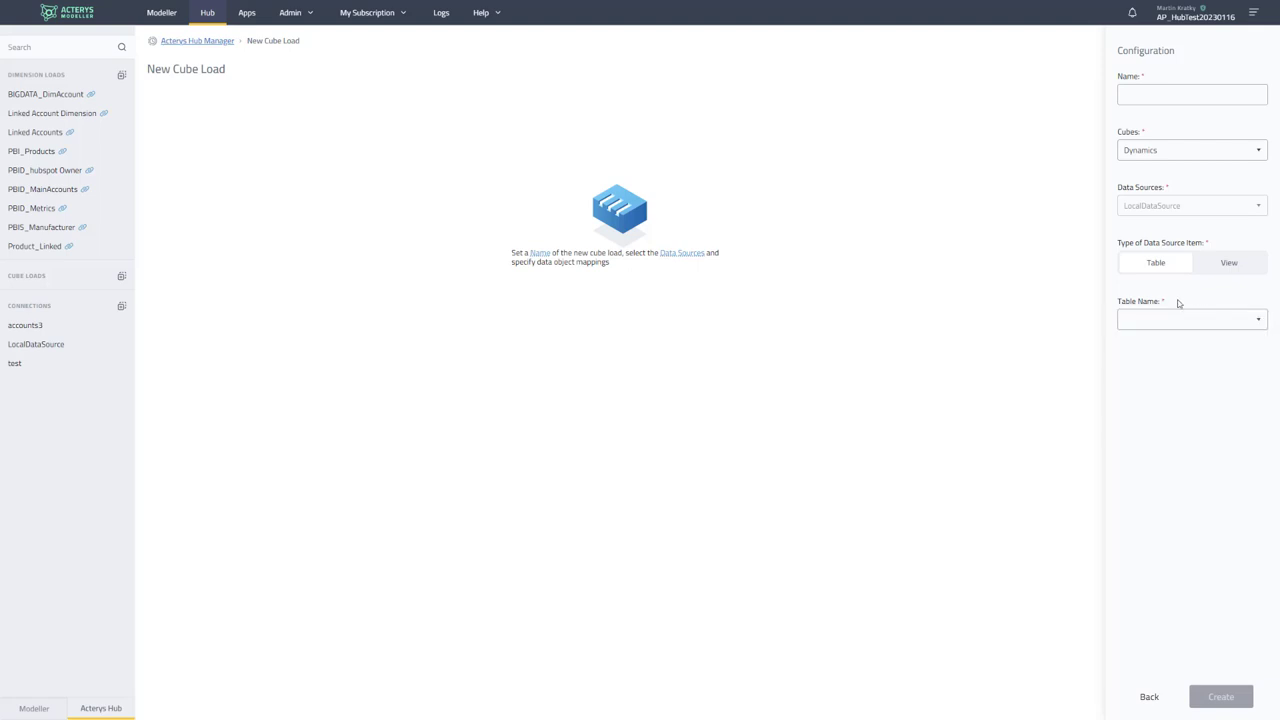